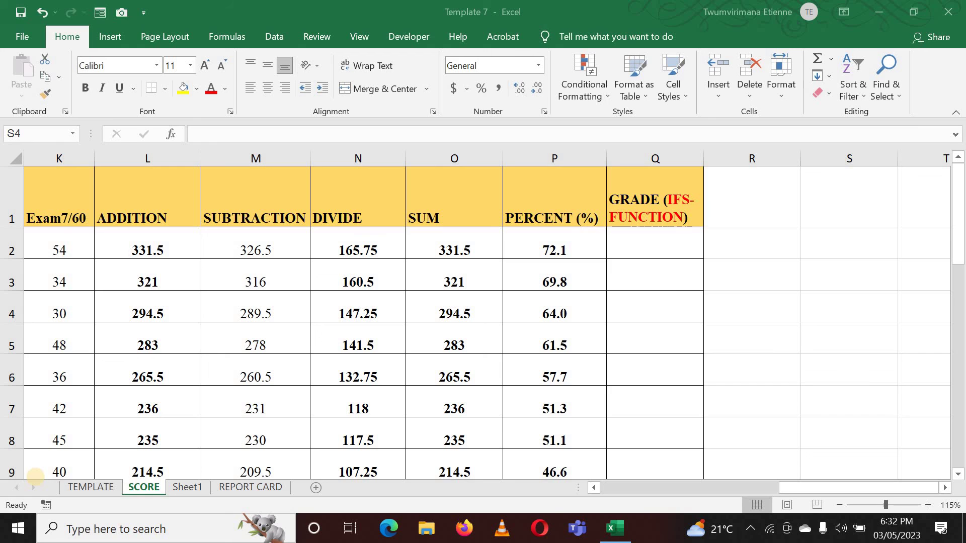
Enter the grades A+, A, B+ and B into cells S3 to S6.
left_click(36, 478)
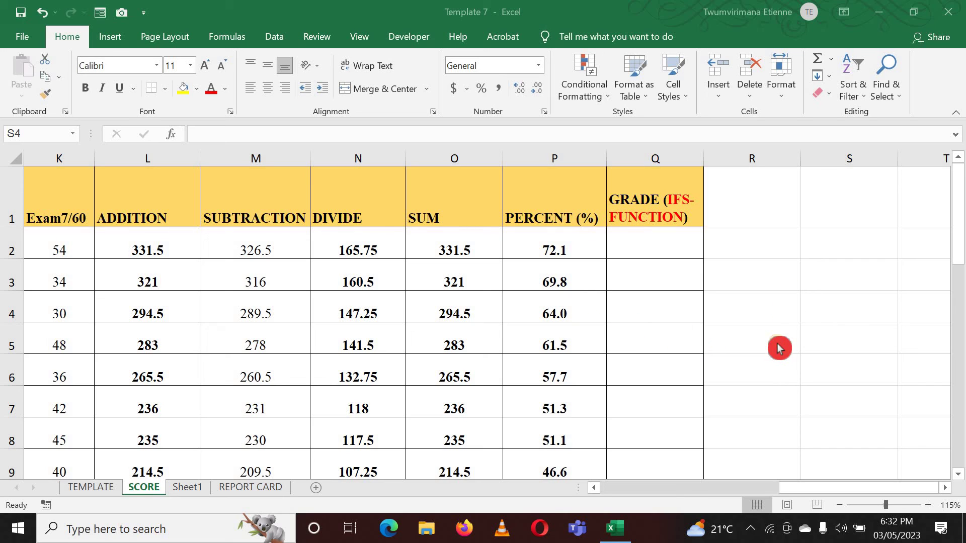
left_click(828, 274)
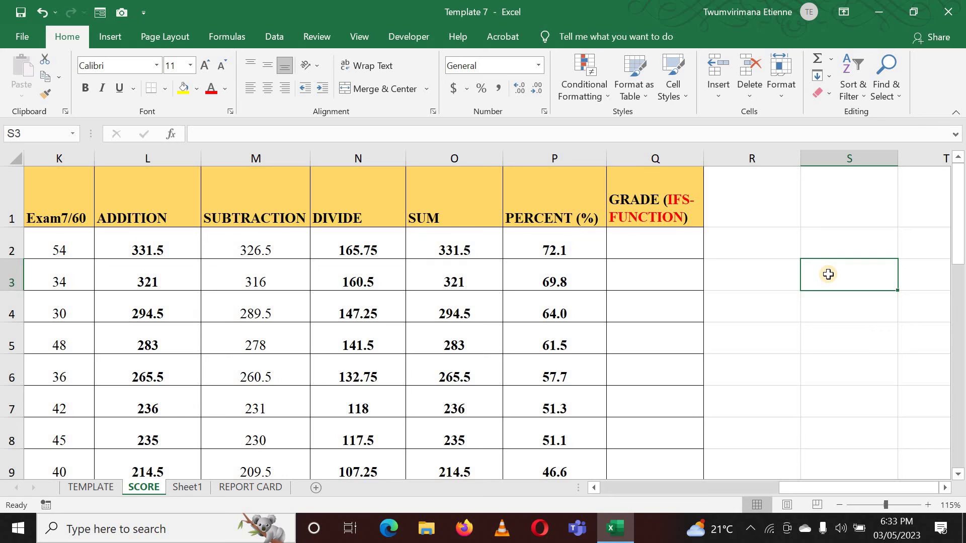
type("A")
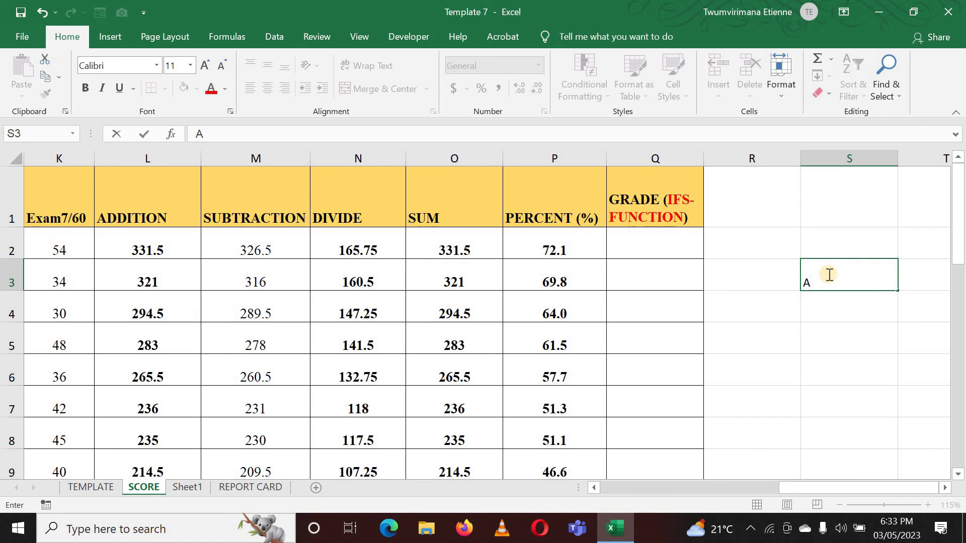
type("+")
left_click(836, 309)
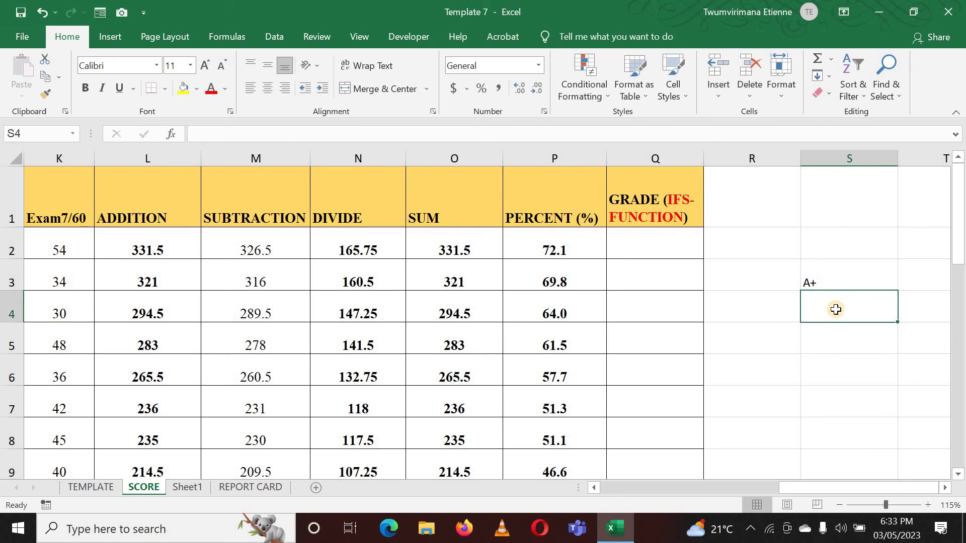
type("A+")
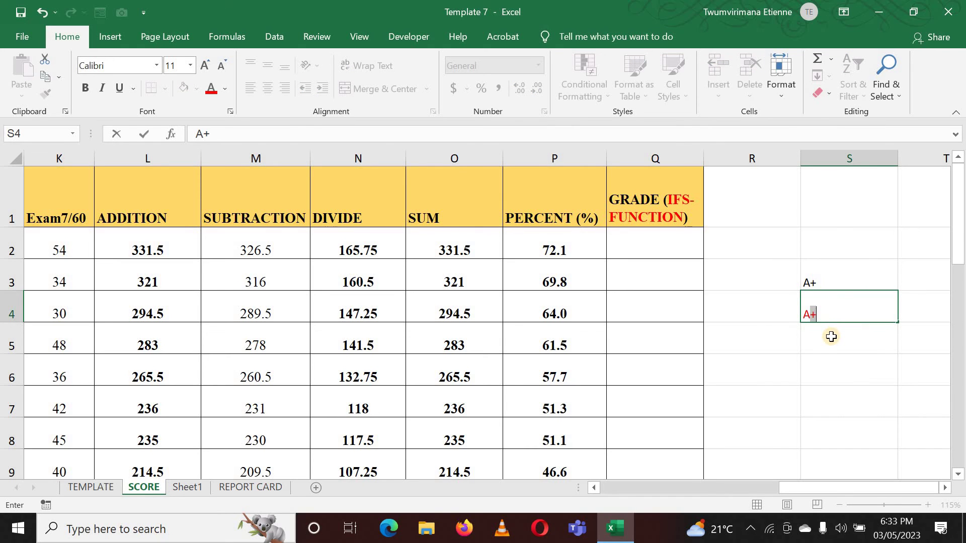
key("Tab")
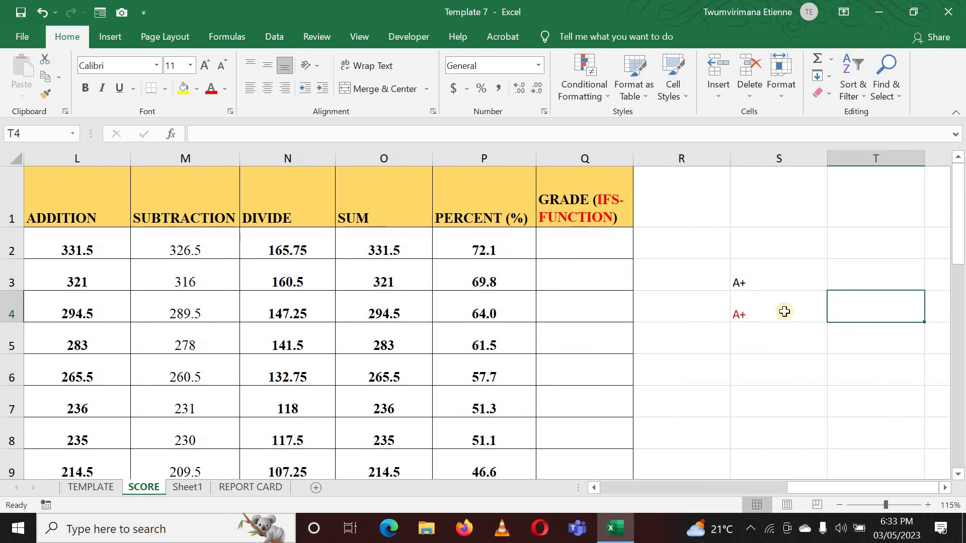
double_click(781, 317)
key("BackSpace")
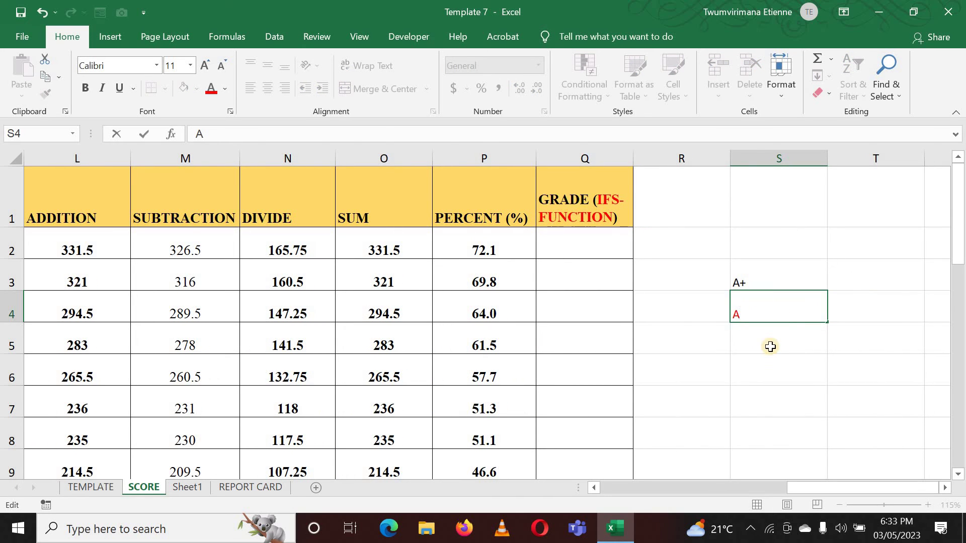
left_click(770, 346)
type("B")
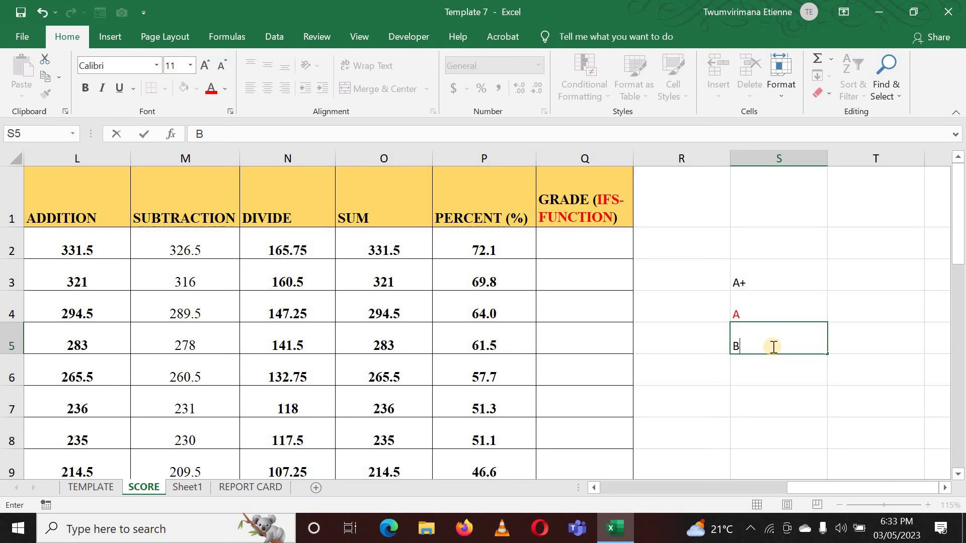
type("+")
key("Return")
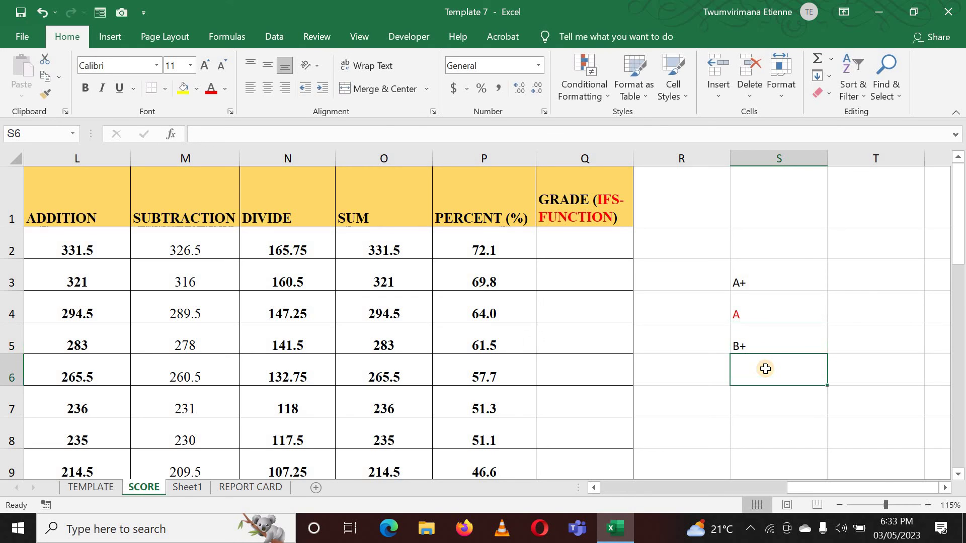
type("B")
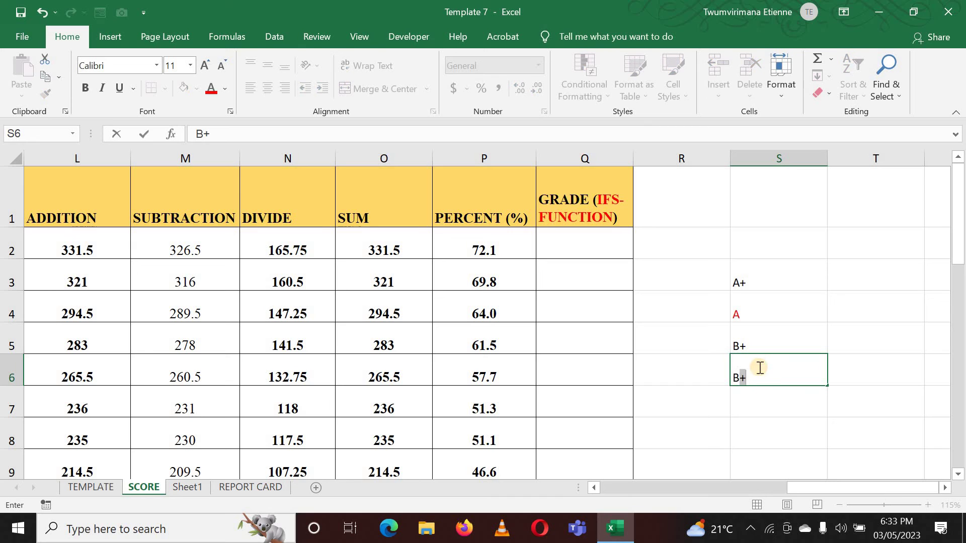
left_click(785, 409)
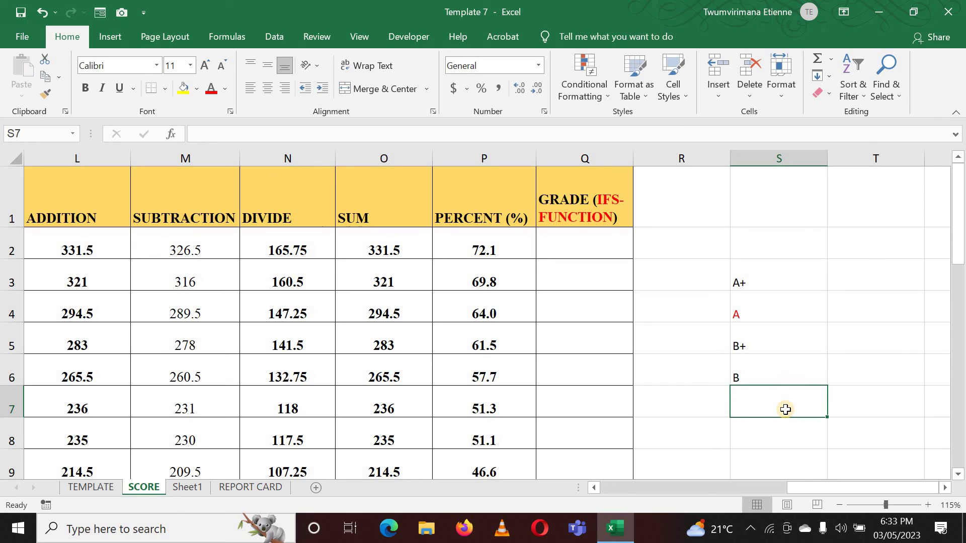
Continue the grade list with C, D, E and F in cells S7 to S10.
type("C")
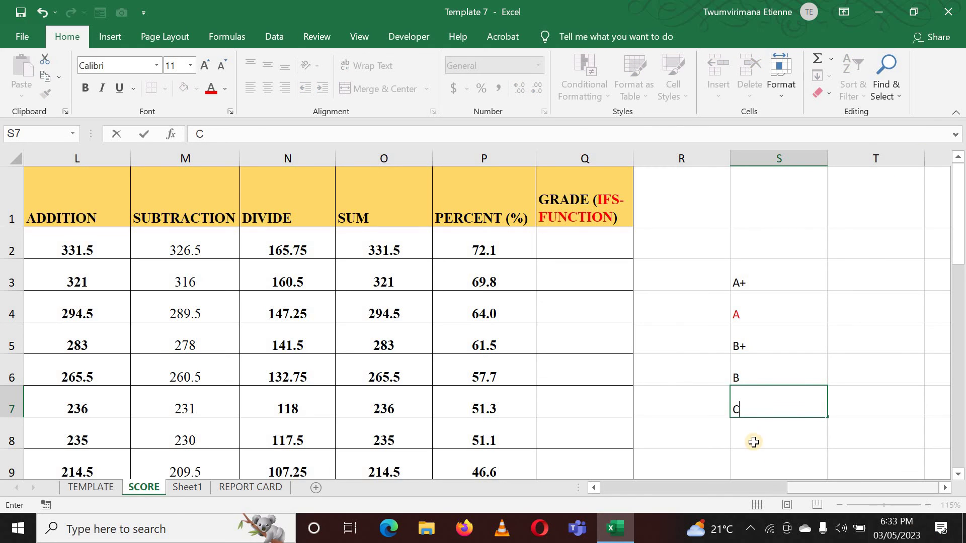
left_click(754, 442)
type("D")
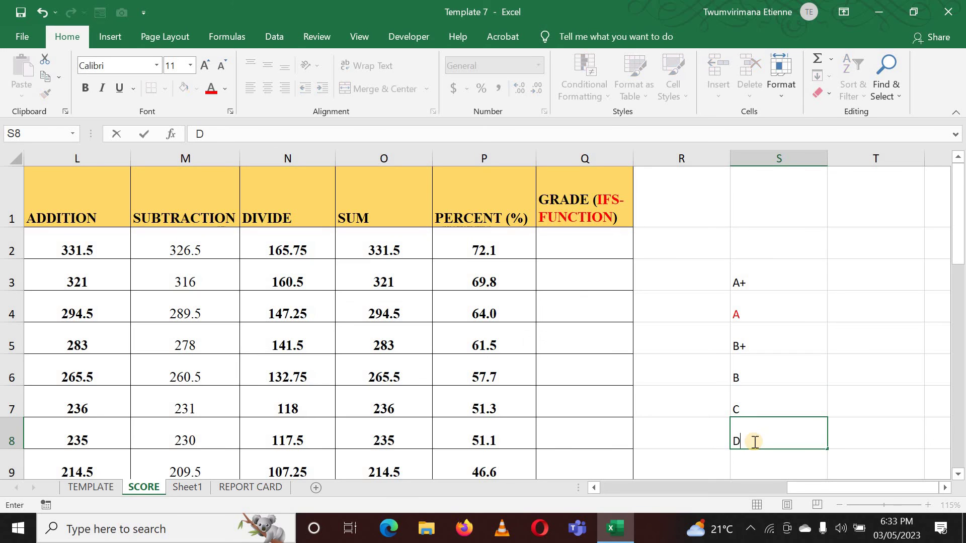
scroll(780, 392, "down", 1)
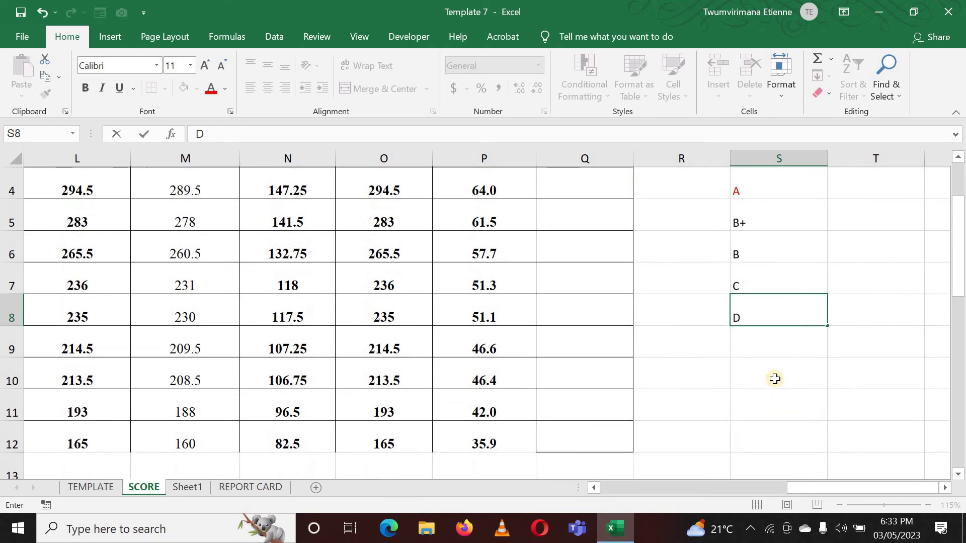
left_click(778, 343)
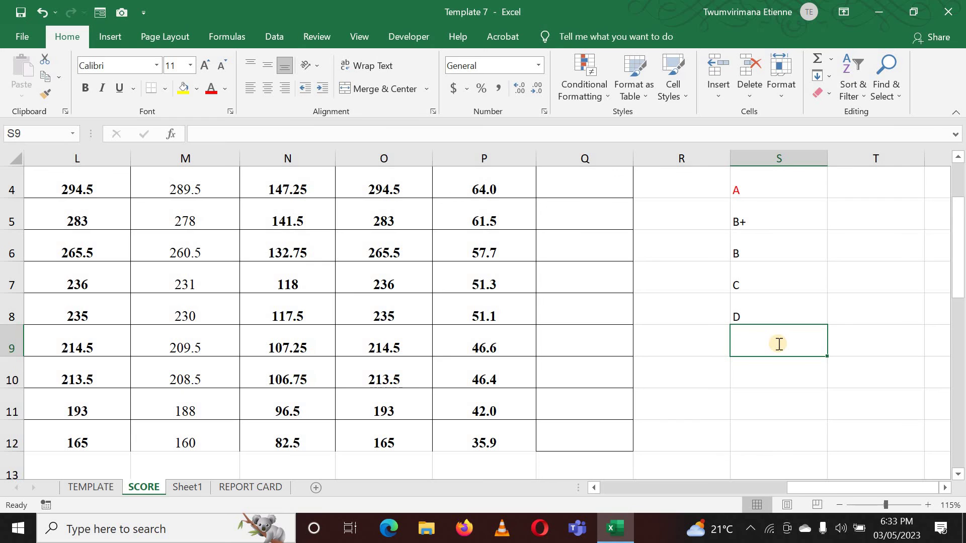
type("F")
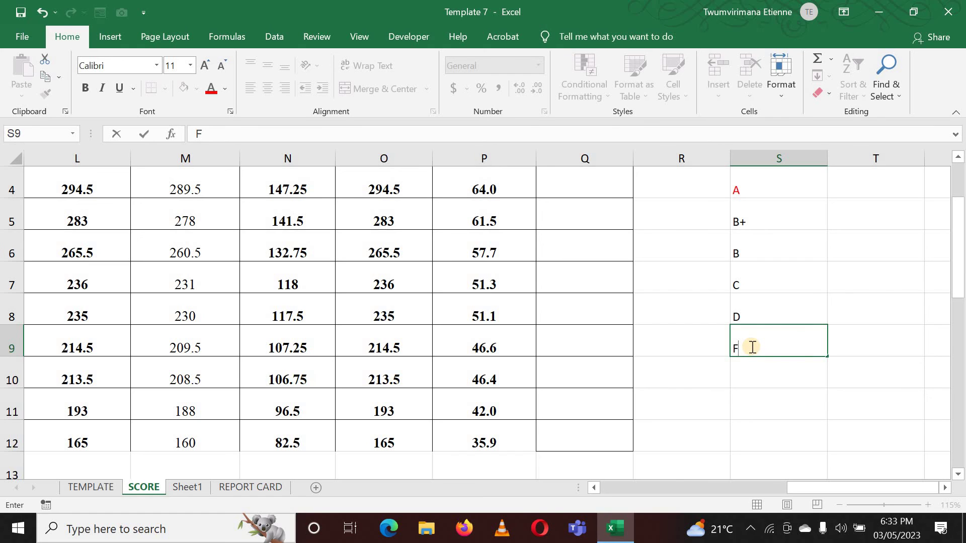
key("BackSpace")
type("E")
left_click(758, 361)
type("F")
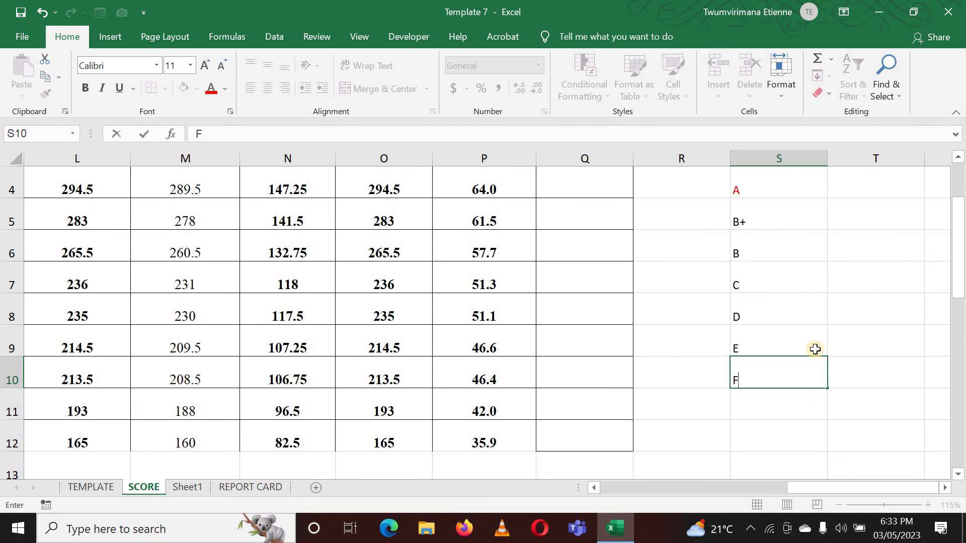
scroll(816, 322, "down", 1)
scroll(800, 310, "up", 1)
scroll(781, 314, "up", 1)
scroll(780, 305, "down", 1)
scroll(785, 292, "up", 1)
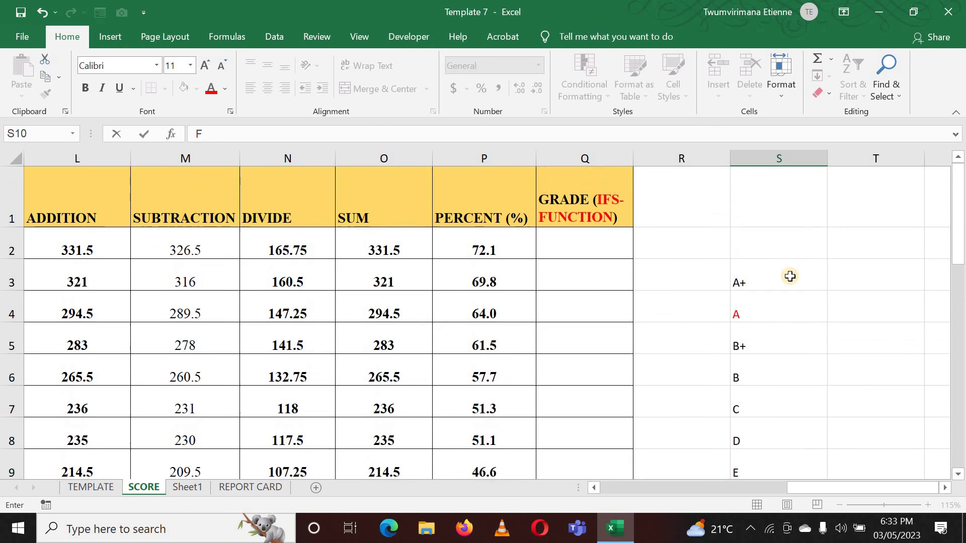
Enlarge the font of the grade letters in column S by three sizes.
left_click(775, 160)
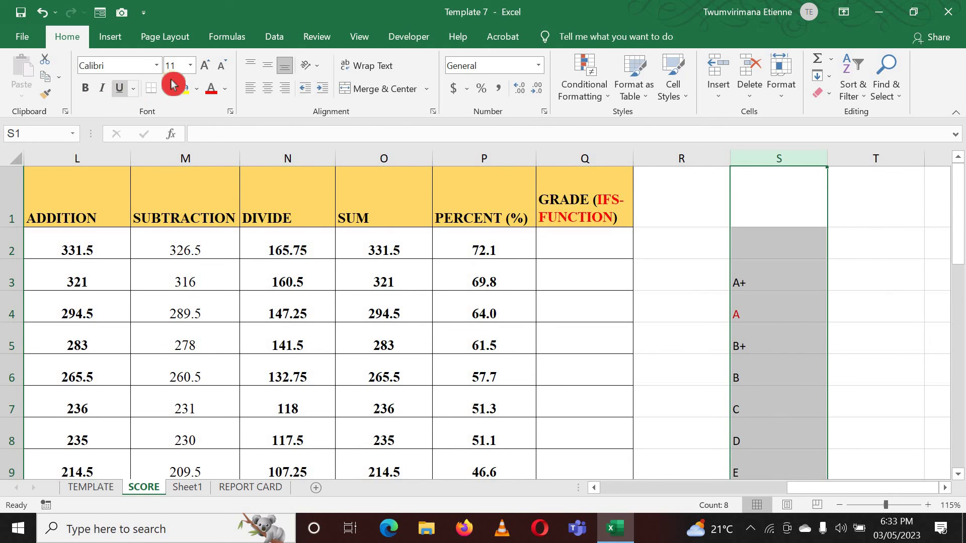
left_click(205, 66)
left_click(205, 66)
left_click(205, 66)
left_click(204, 65)
left_click(205, 66)
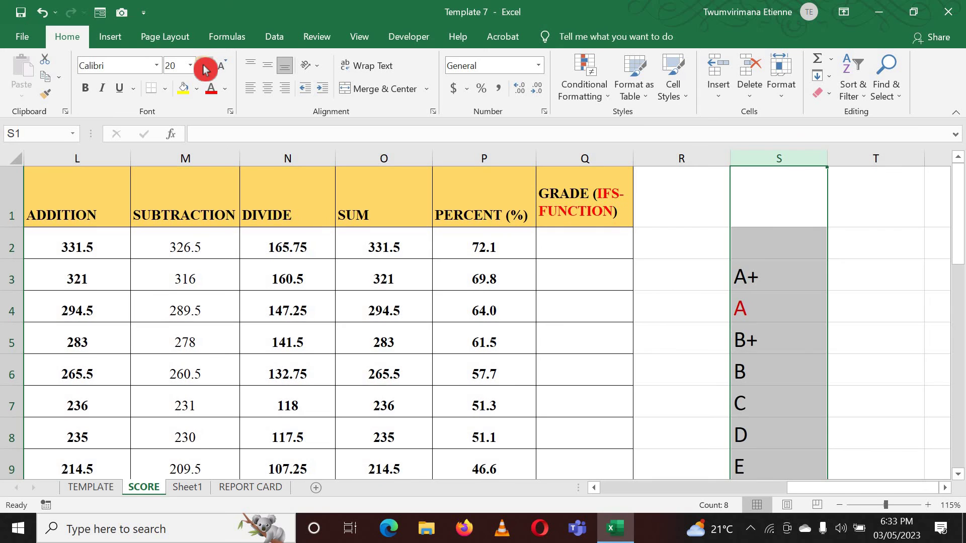
left_click(878, 395)
scroll(730, 336, "down", 2)
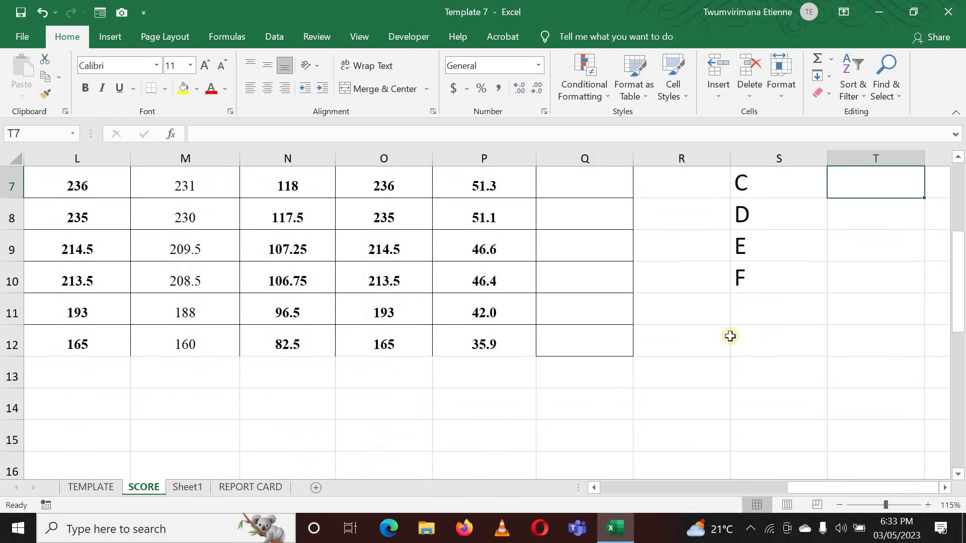
scroll(730, 337, "up", 2)
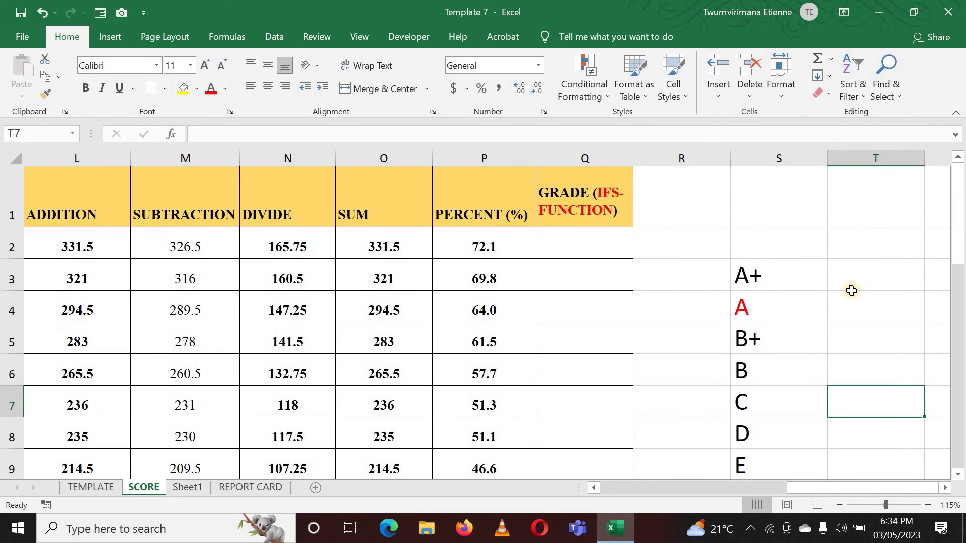
Narrow column S and change the S3 label to 'A+:'.
mouse_move(828, 158)
left_mouse_down()
mouse_move(796, 248)
mouse_move(773, 276)
left_mouse_up()
double_click(773, 276)
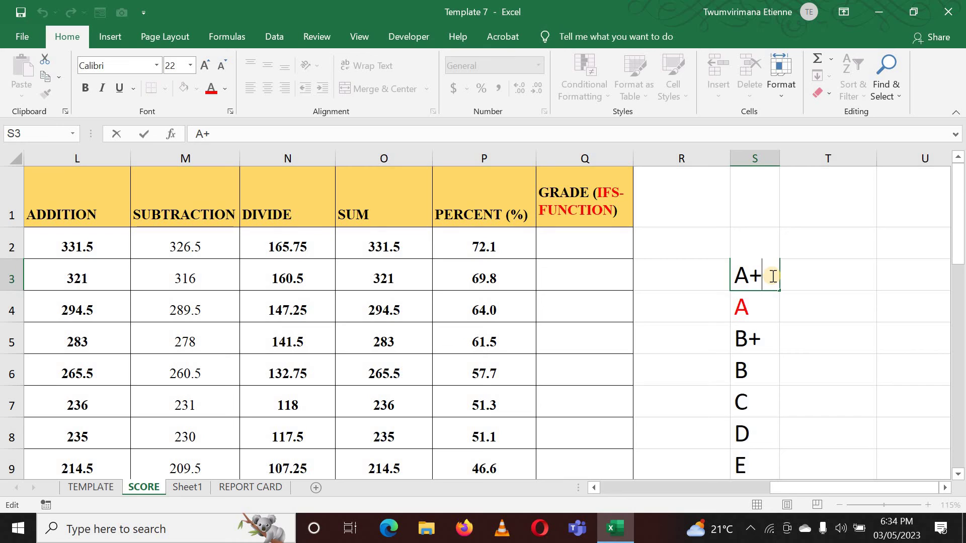
type(":")
left_click(808, 272)
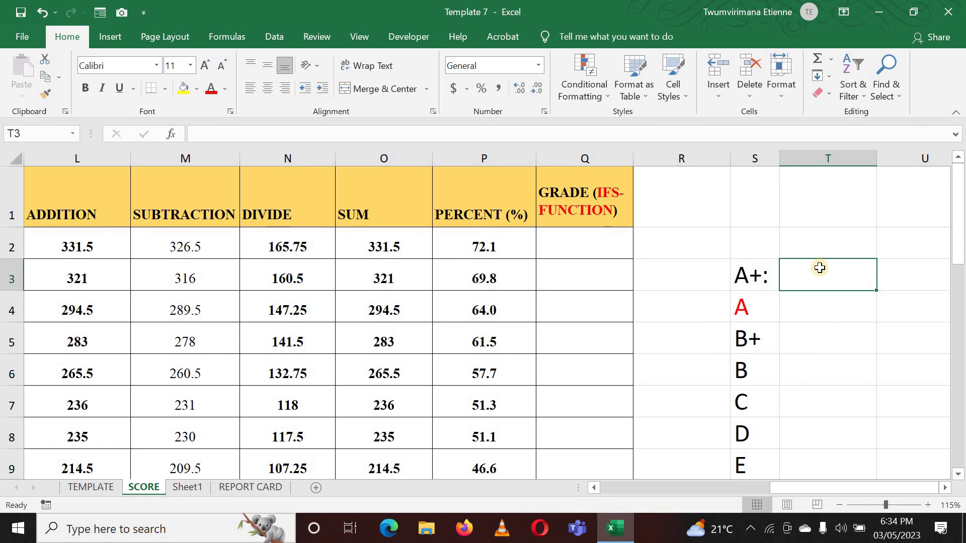
Enter score ranges 90-100, 80-90 and 70-80 in T3 to T5 beside A+, A and B+.
type("90")
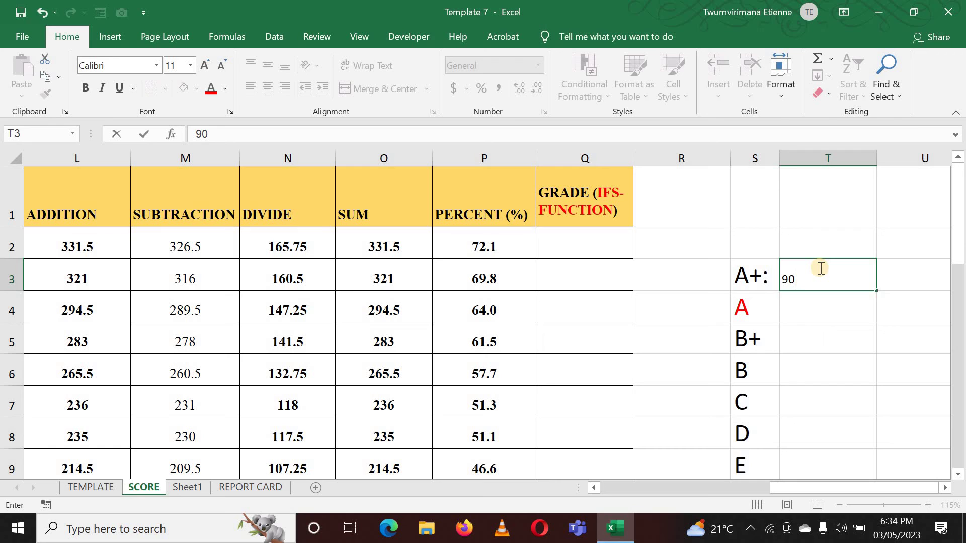
type("-100")
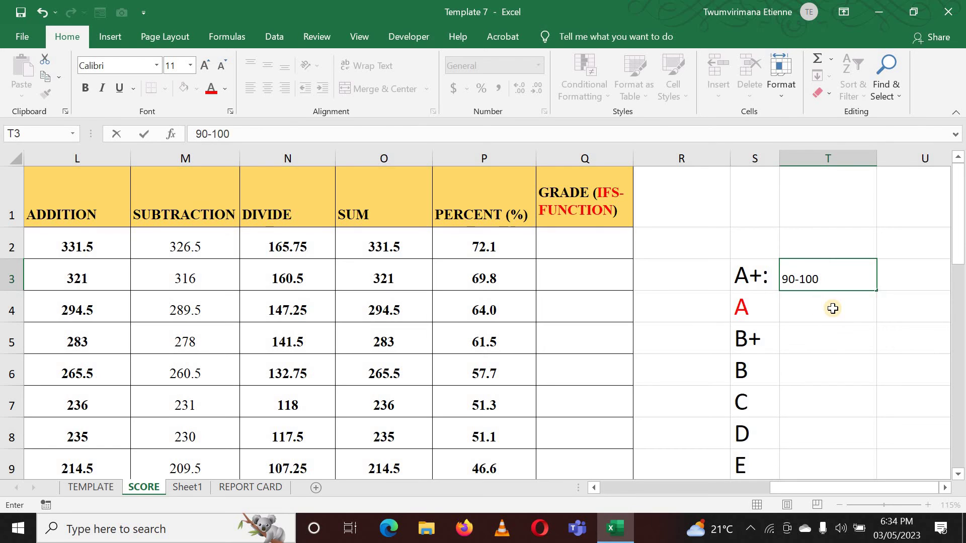
left_click(831, 308)
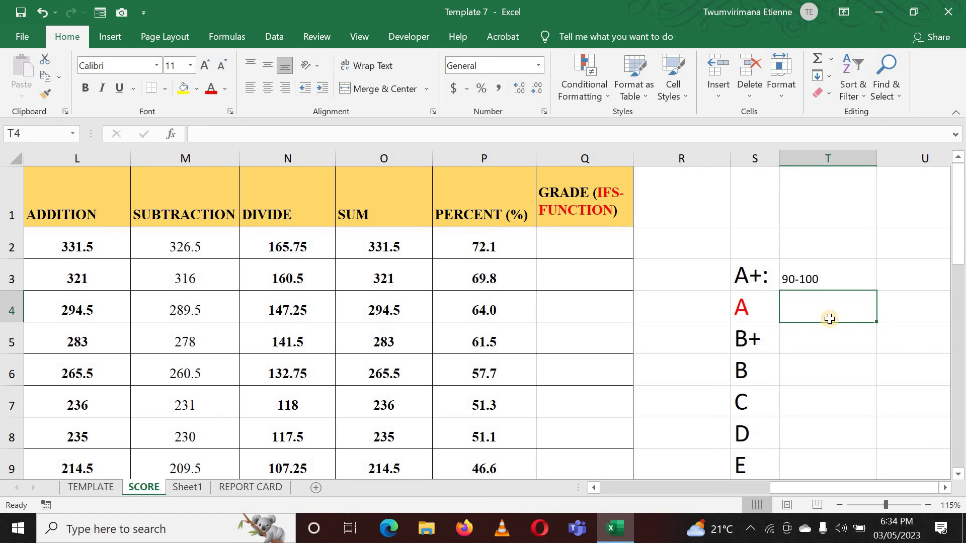
type("80")
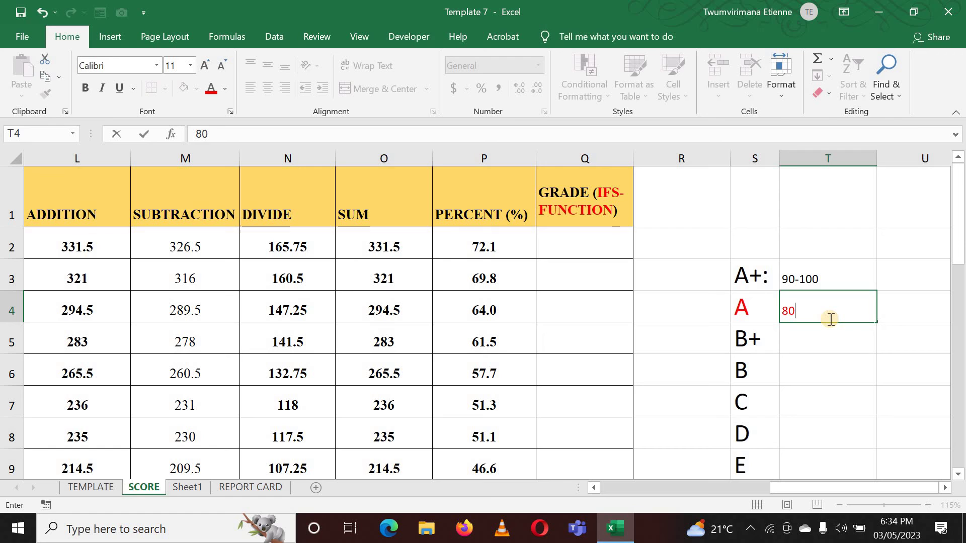
type("-90")
left_click(805, 336)
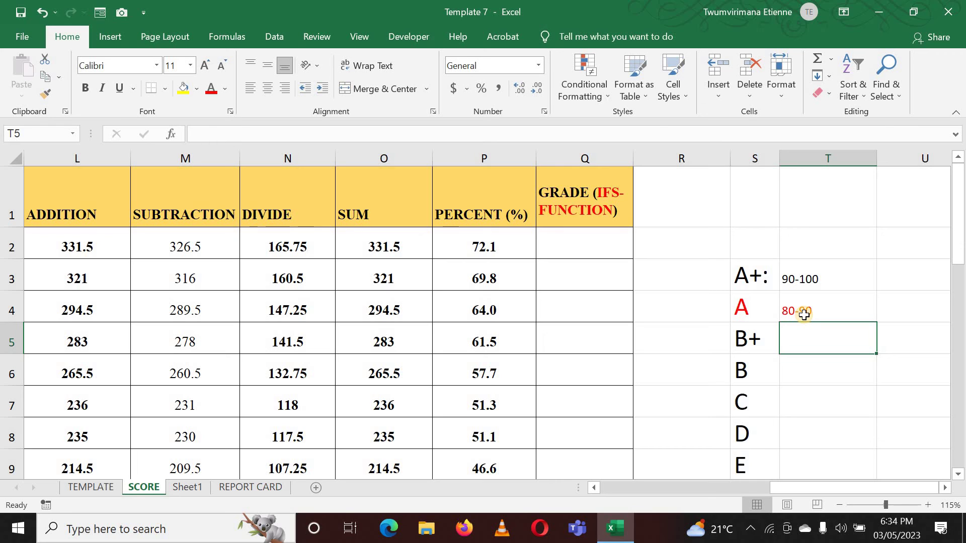
type("7")
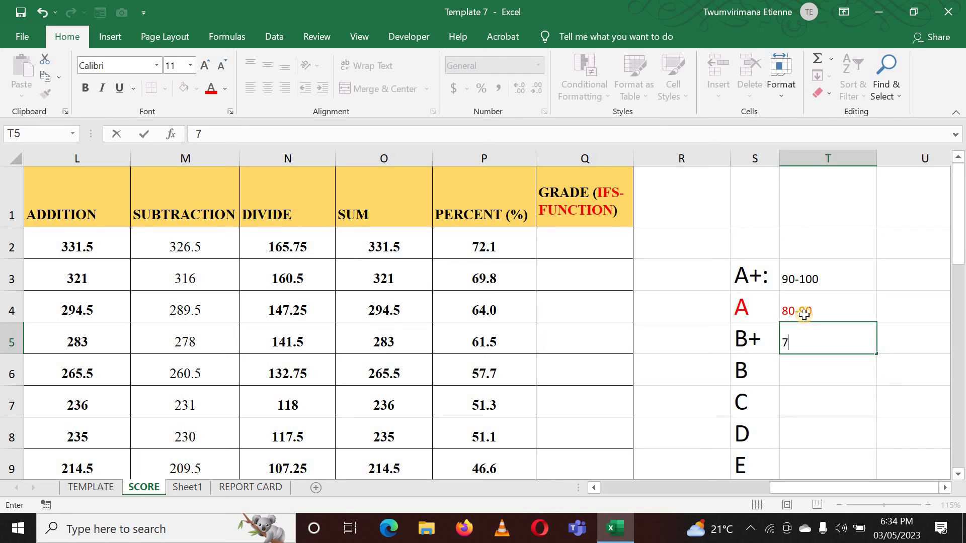
type("0-")
type("80")
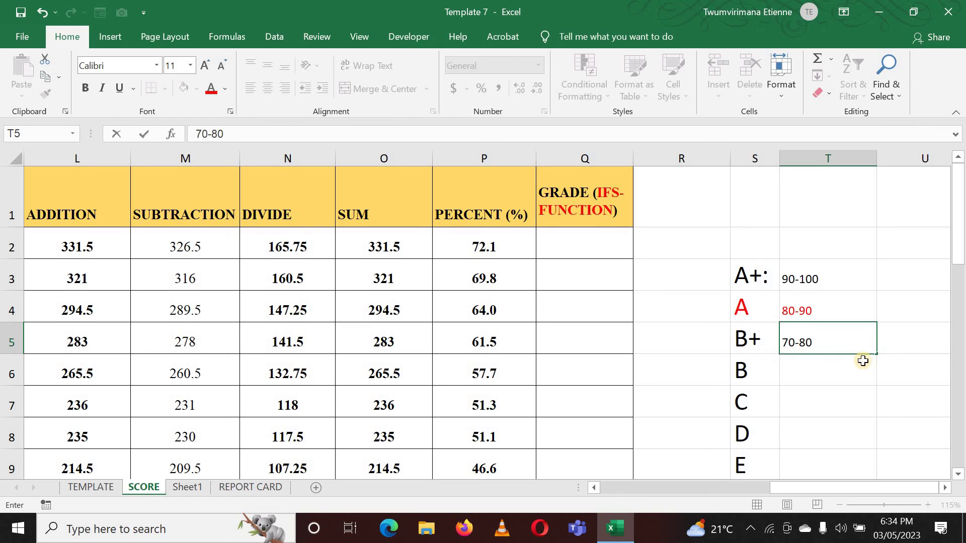
key("Return")
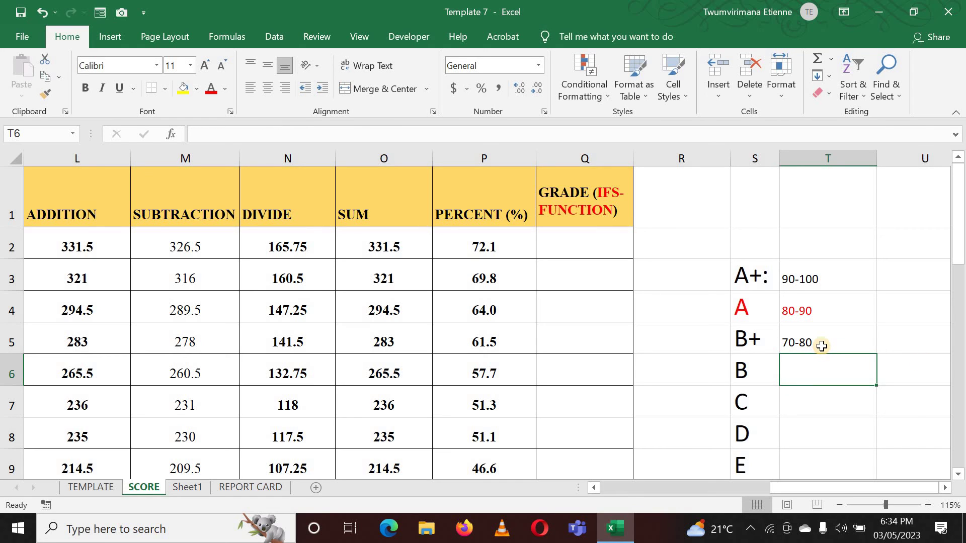
Revise the top ranges to 95-100 for A+, 90-95 for A and 85-90 for B+.
double_click(795, 278)
key("BackSpace")
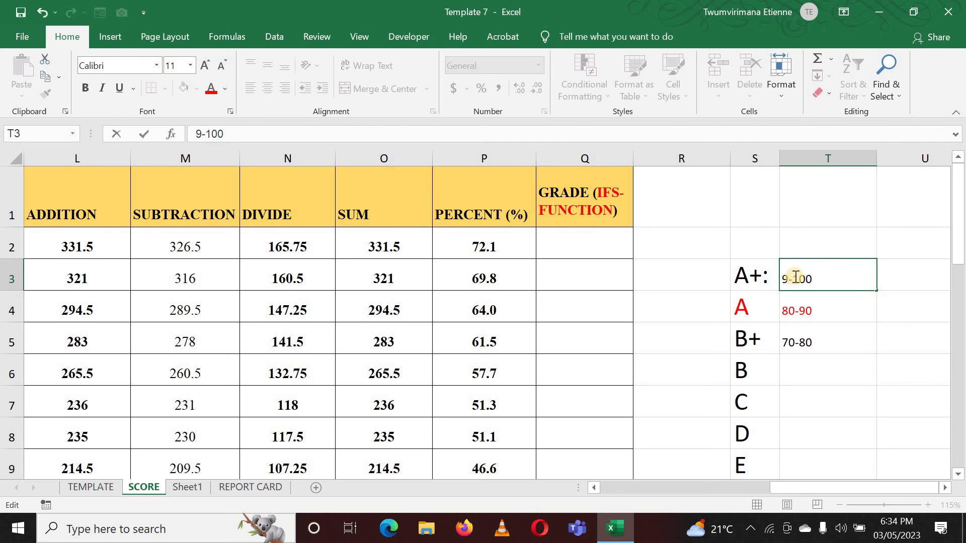
type("5")
double_click(796, 312)
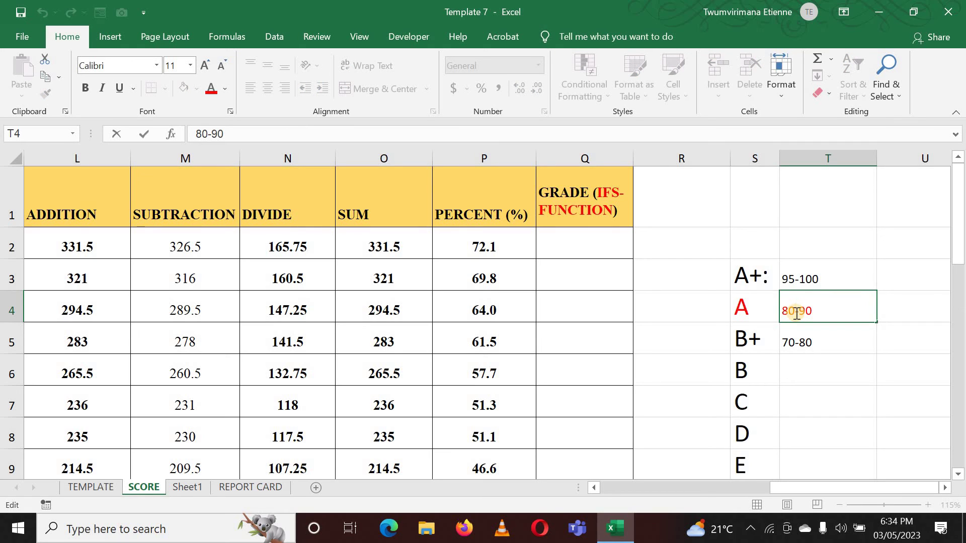
key("BackSpace")
key("BackSpace")
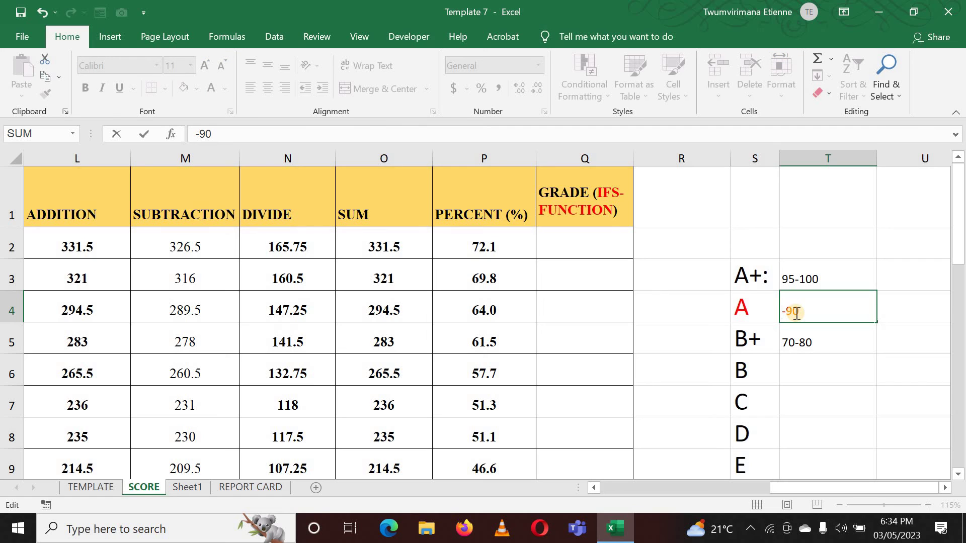
type("90")
key("BackSpace")
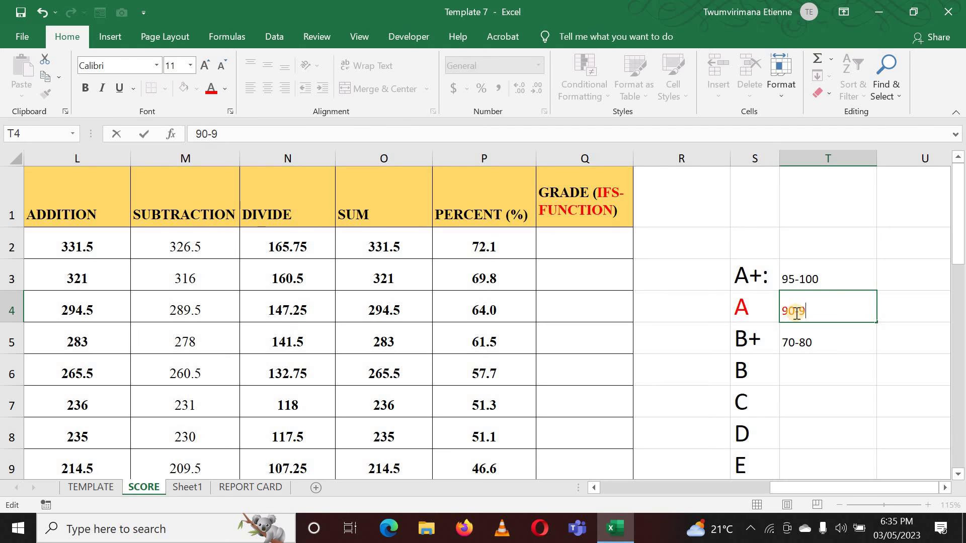
type("5")
double_click(821, 331)
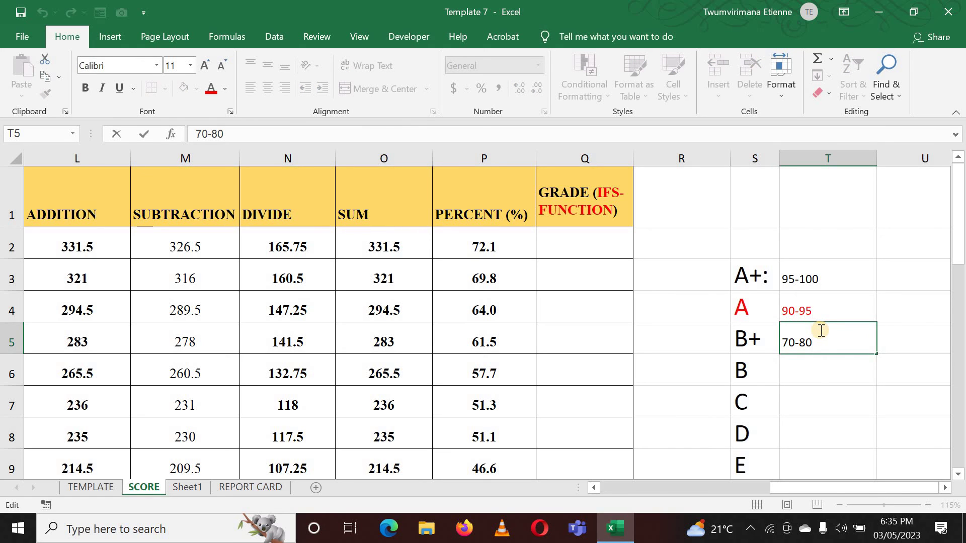
left_click(797, 339)
key("BackSpace")
key("BackSpace")
type("8")
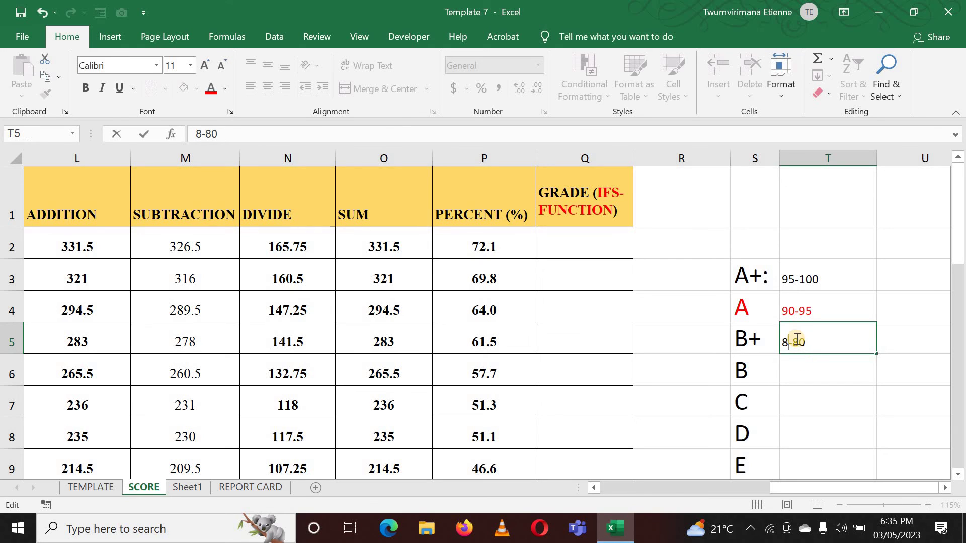
type("5")
key("Right")
key("Right")
key("BackSpace")
key("BackSpace")
type("9")
type("0")
key("Return")
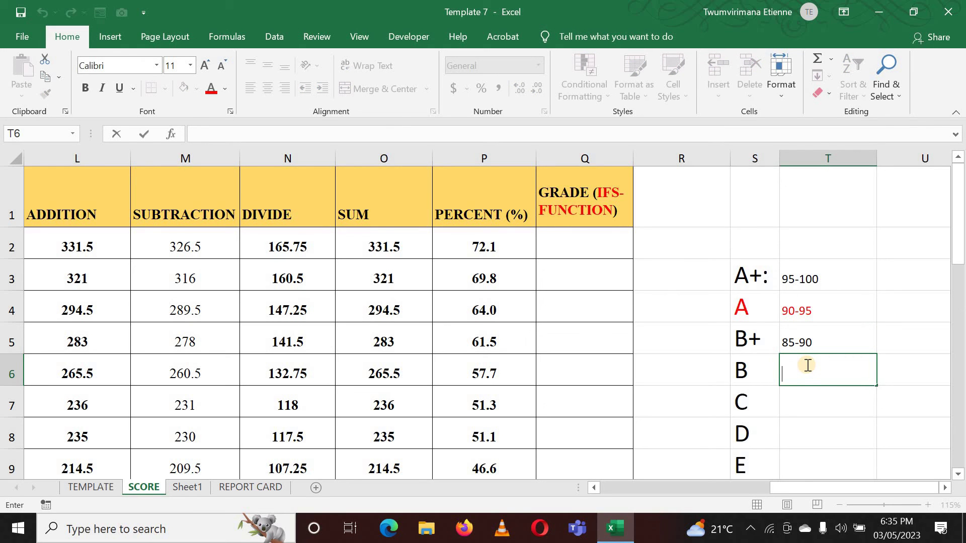
Enter ranges 80-85, 70-80, 60-70, 50-60 and <50 for grades B through F.
type("80-")
type("90")
key("BackSpace")
key("BackSpace")
type("8")
type("5")
left_click(809, 408)
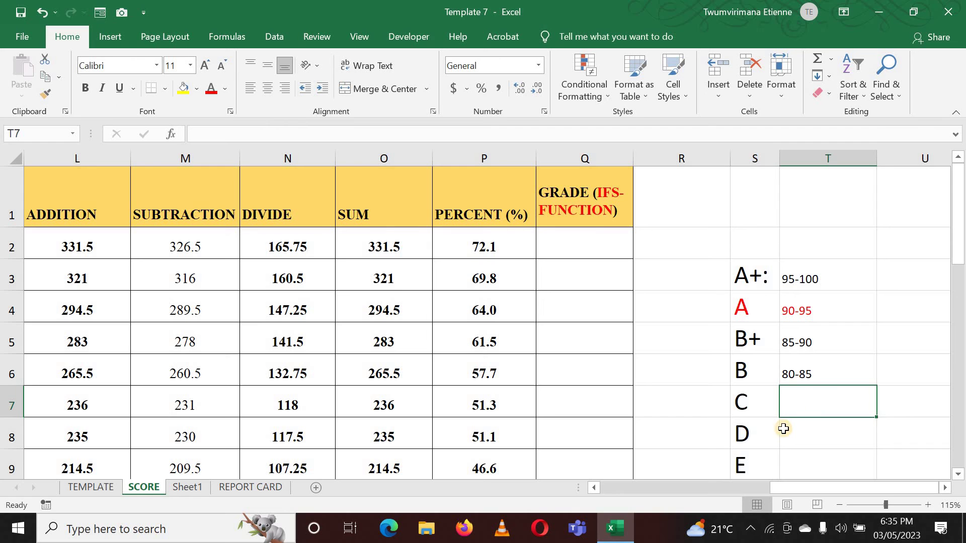
scroll(784, 429, "down", 1)
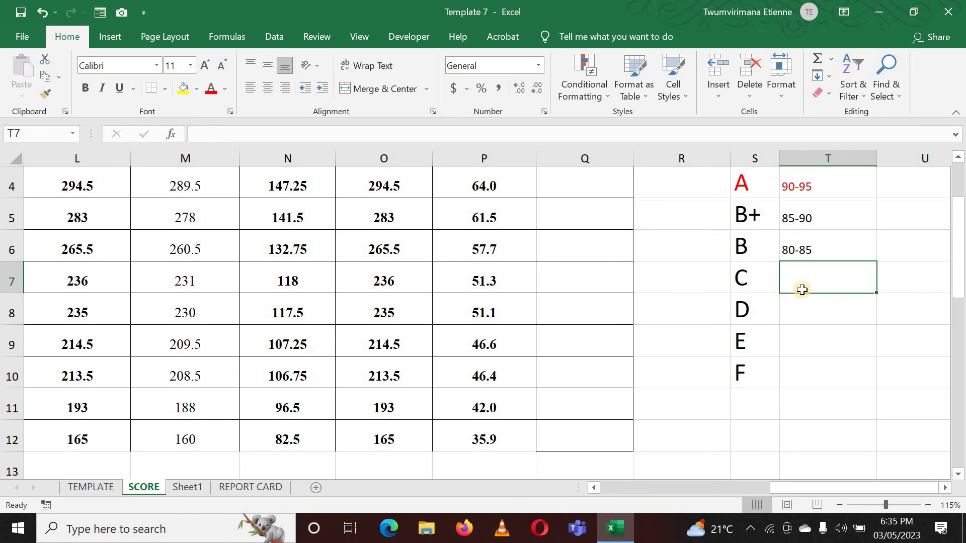
type("7")
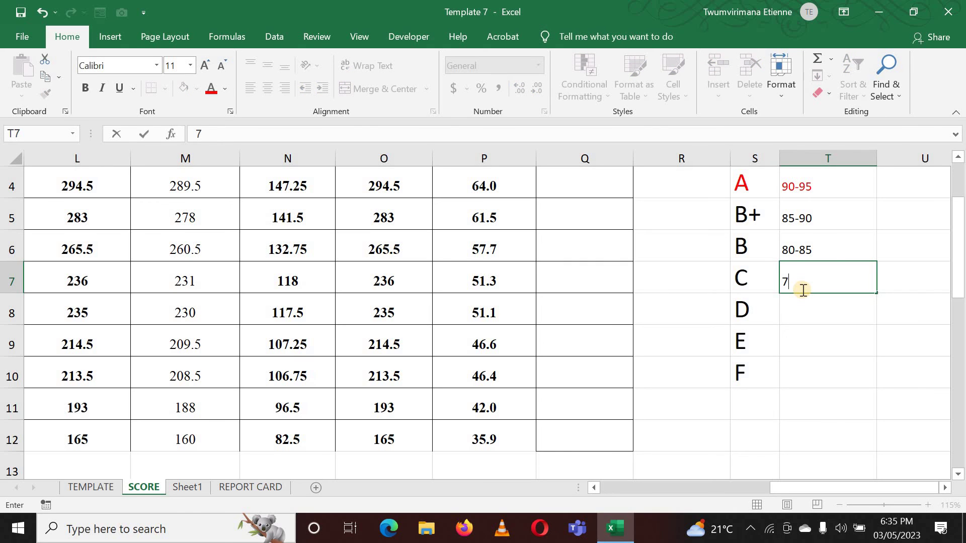
type("0-8")
type("0")
left_click(807, 303)
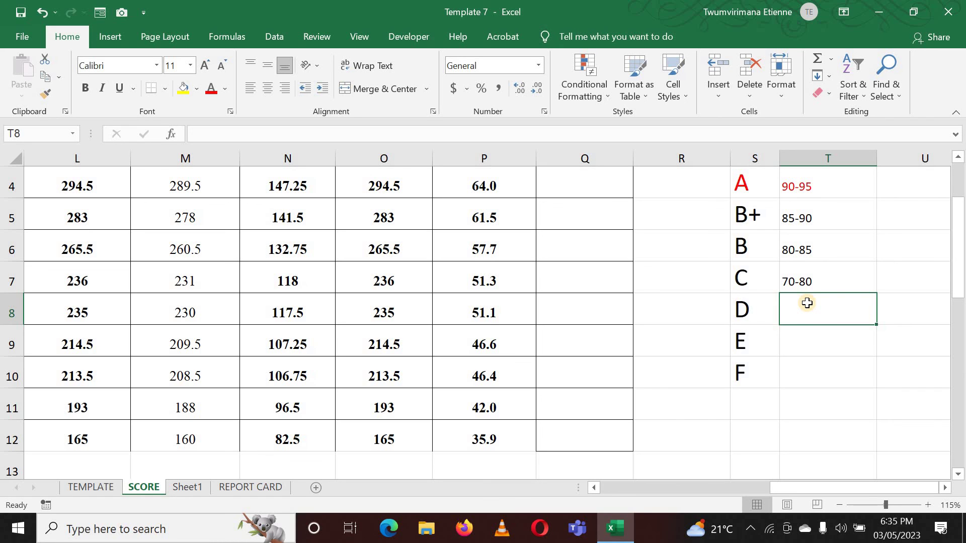
type("60-")
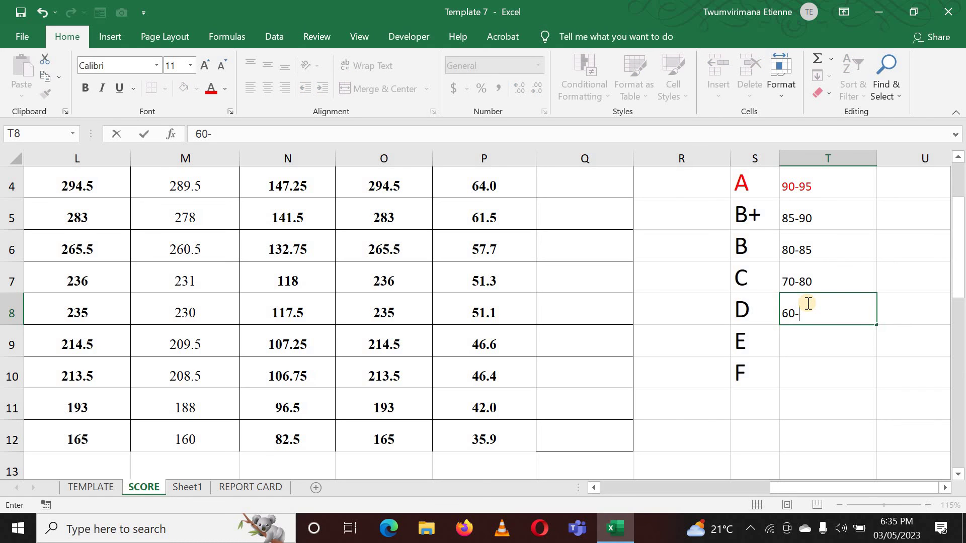
type("70")
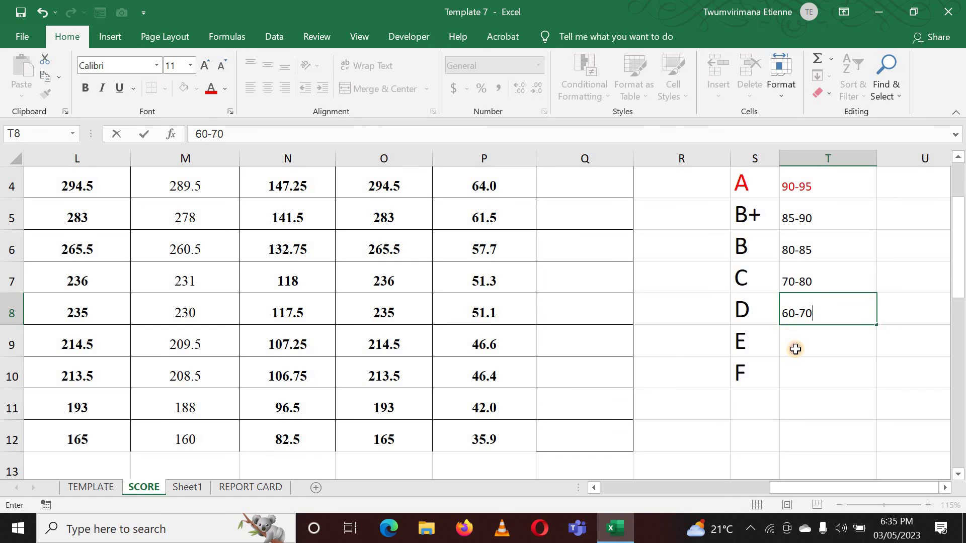
left_click(795, 350)
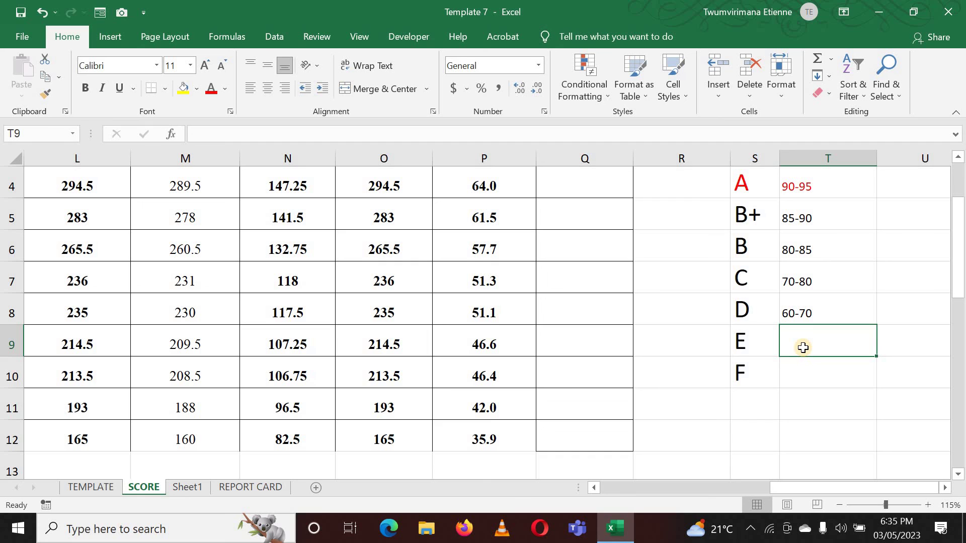
type("50-")
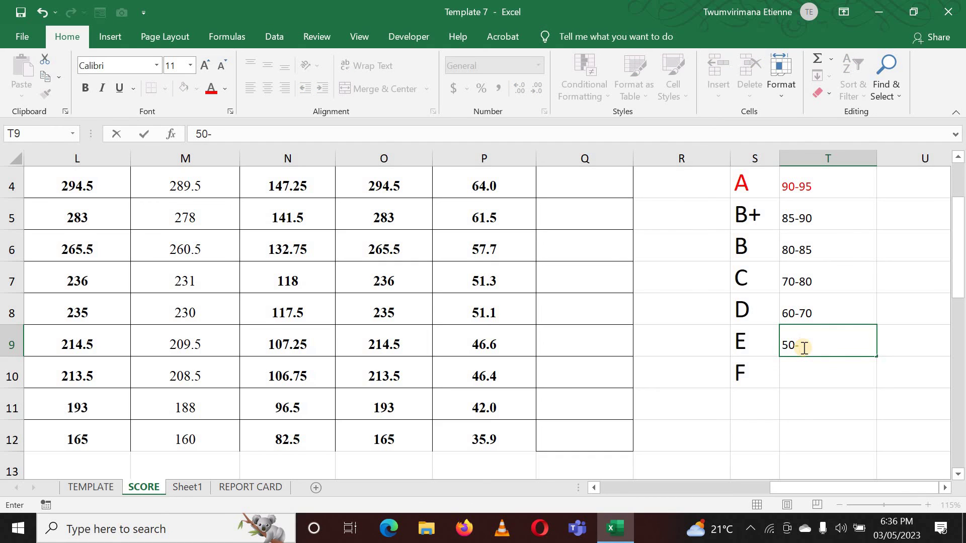
type("60")
left_click(820, 372)
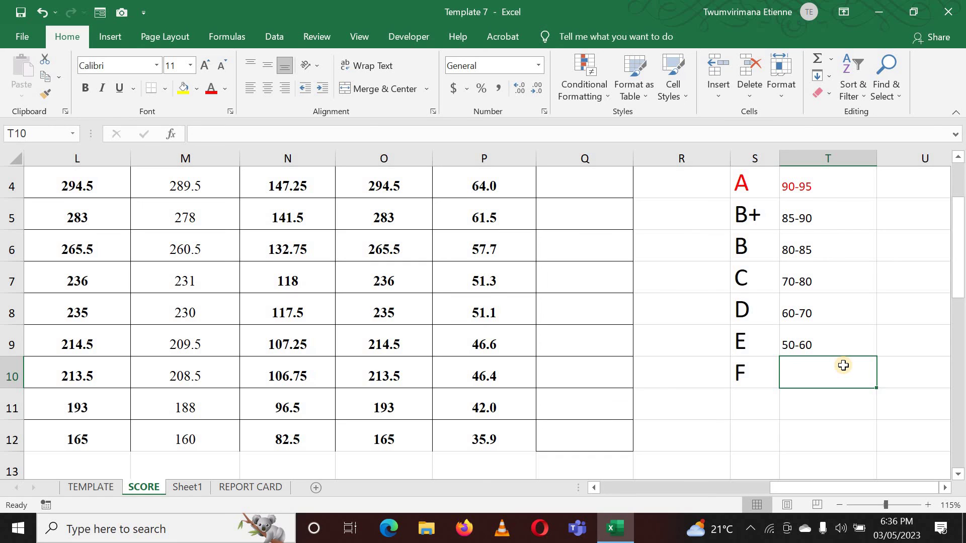
type("<")
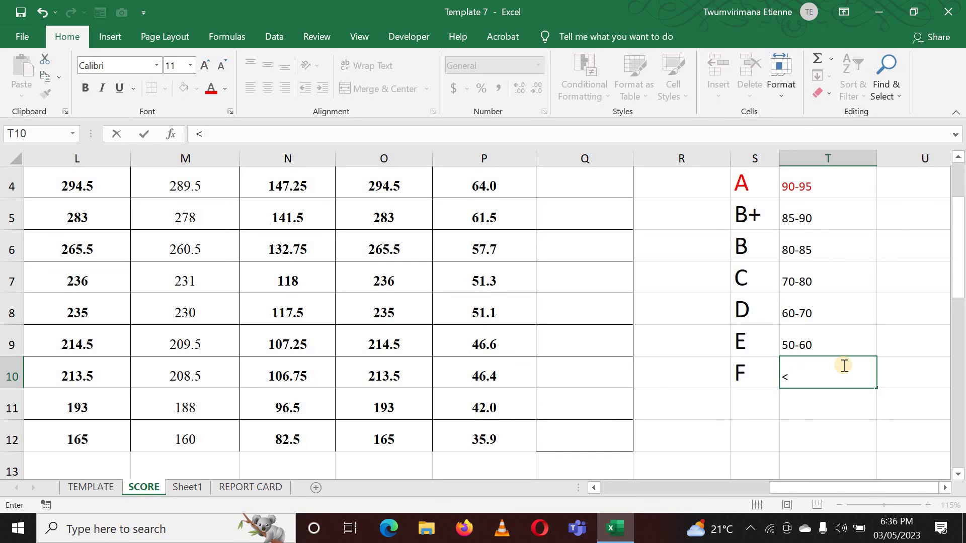
type("50")
left_click(815, 450)
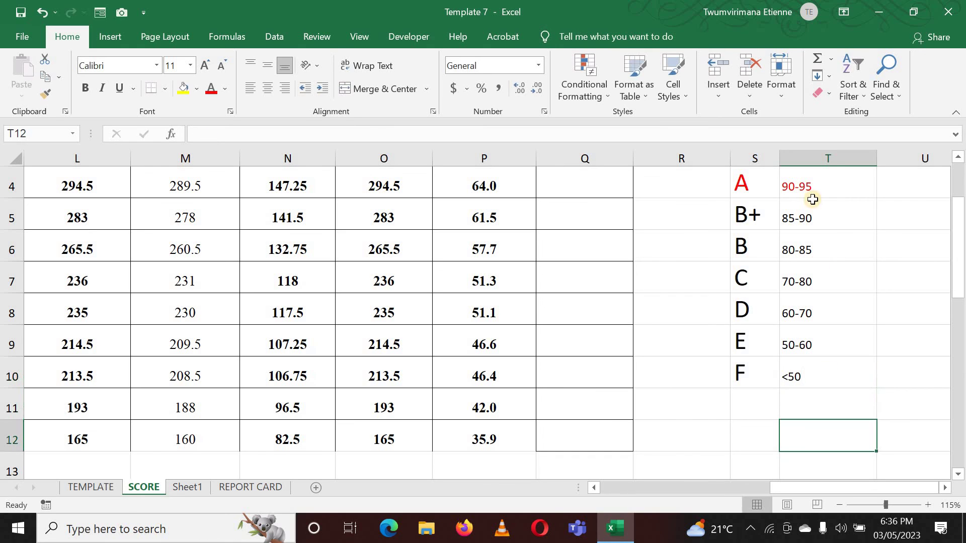
Enlarge the font of the grade ranges in column T by three sizes.
left_click(811, 158)
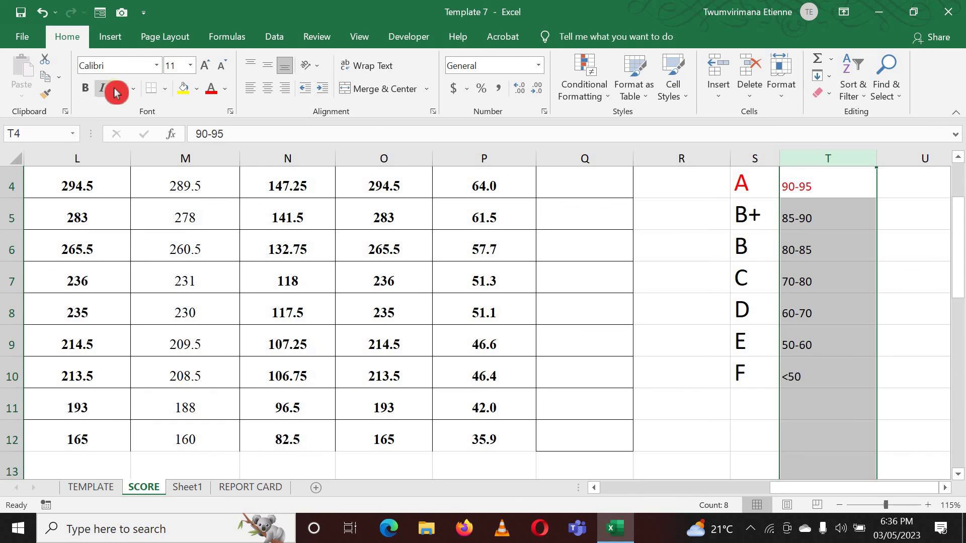
left_click(205, 66)
left_click(206, 66)
left_click(205, 65)
left_click(205, 65)
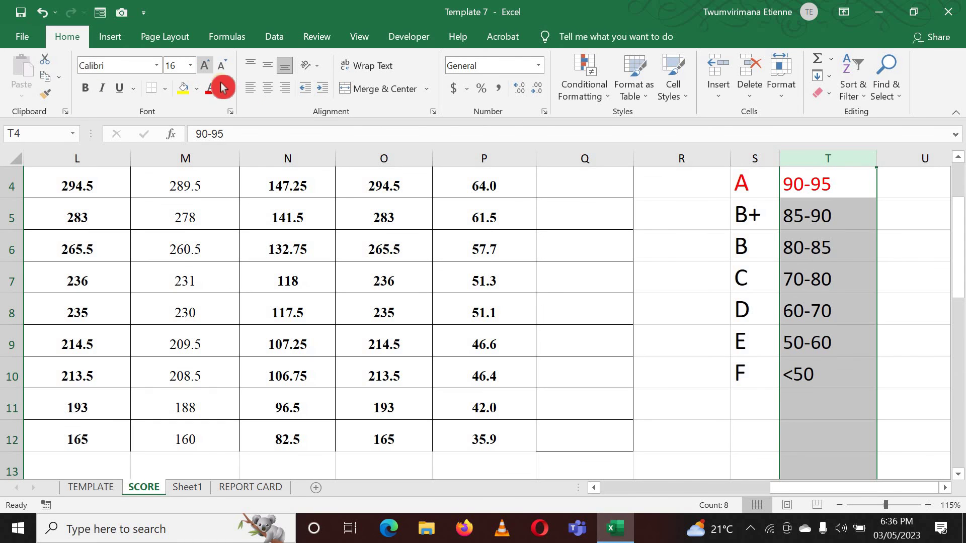
scroll(533, 234, "up", 1)
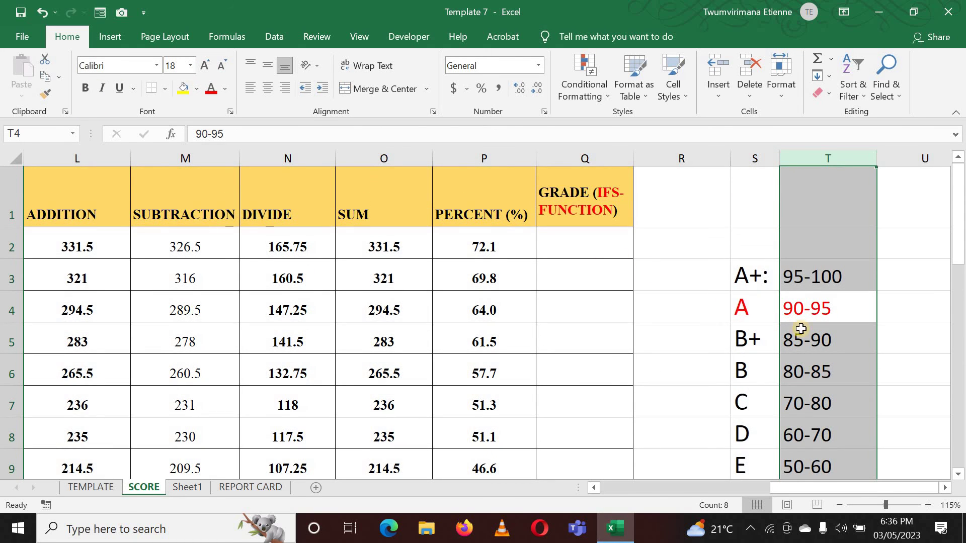
Set the A row's letter and 90-95 range text back to black.
left_click(832, 341)
mouse_move(735, 313)
left_mouse_down()
mouse_move(903, 302)
mouse_move(835, 308)
left_mouse_up()
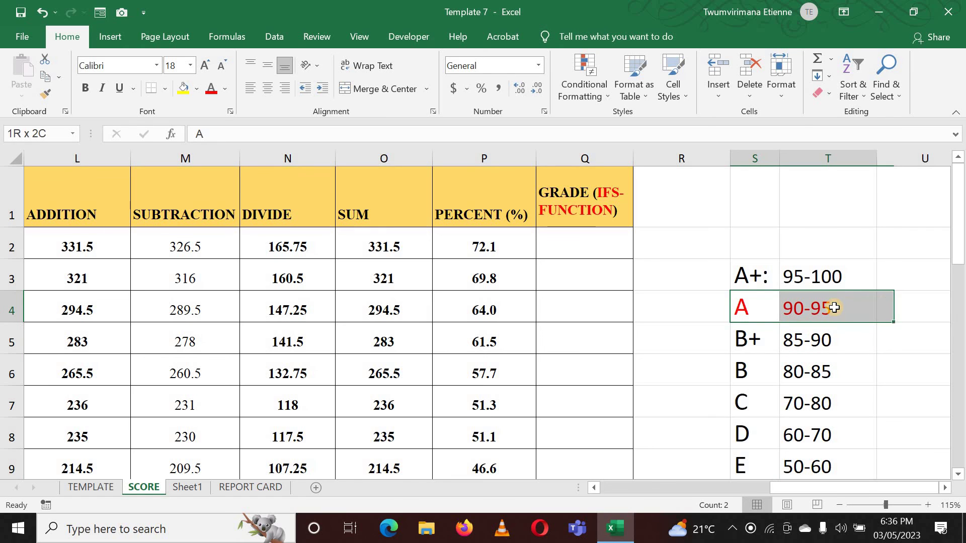
left_click(225, 89)
left_click(239, 115)
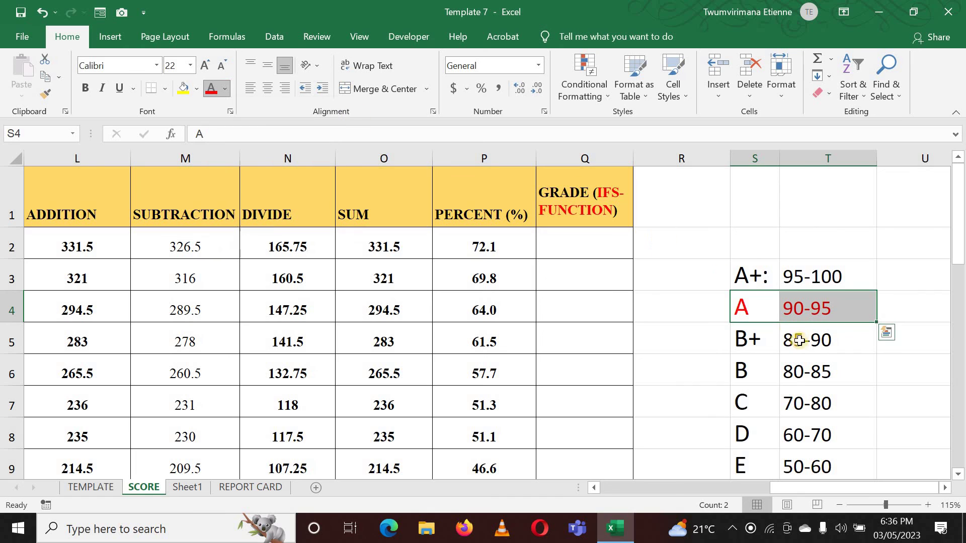
left_click(898, 372)
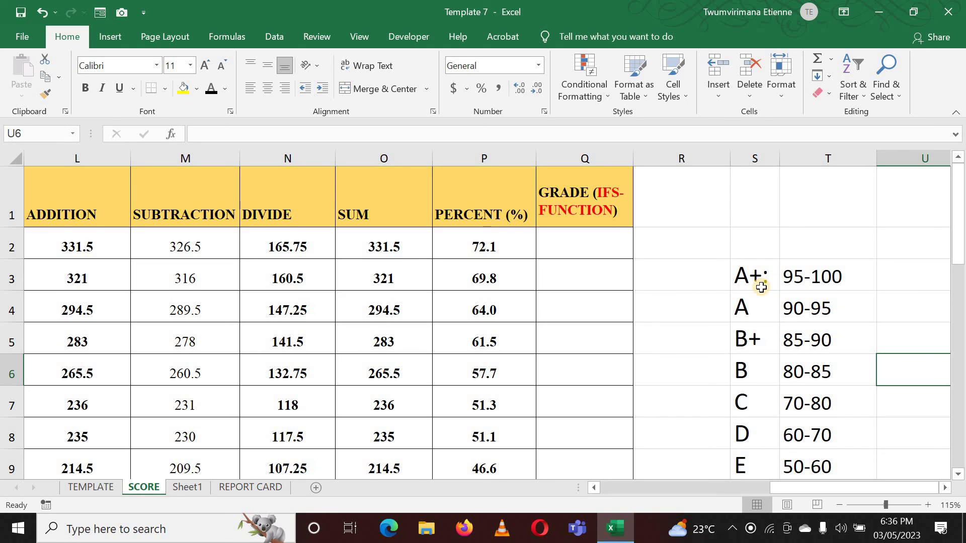
Add a colon after the A, B+, B and C grade labels in S4 to S7.
left_click(760, 303)
double_click(751, 301)
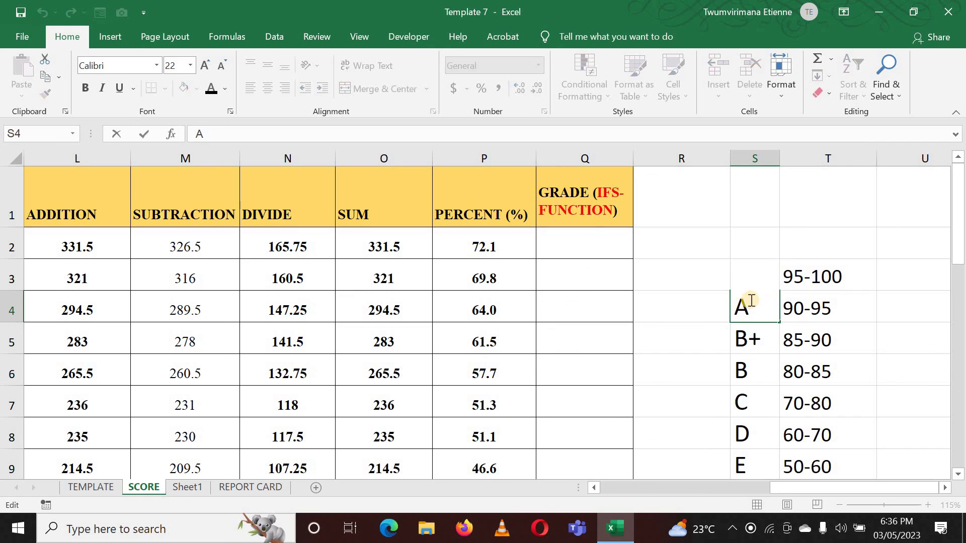
type(":")
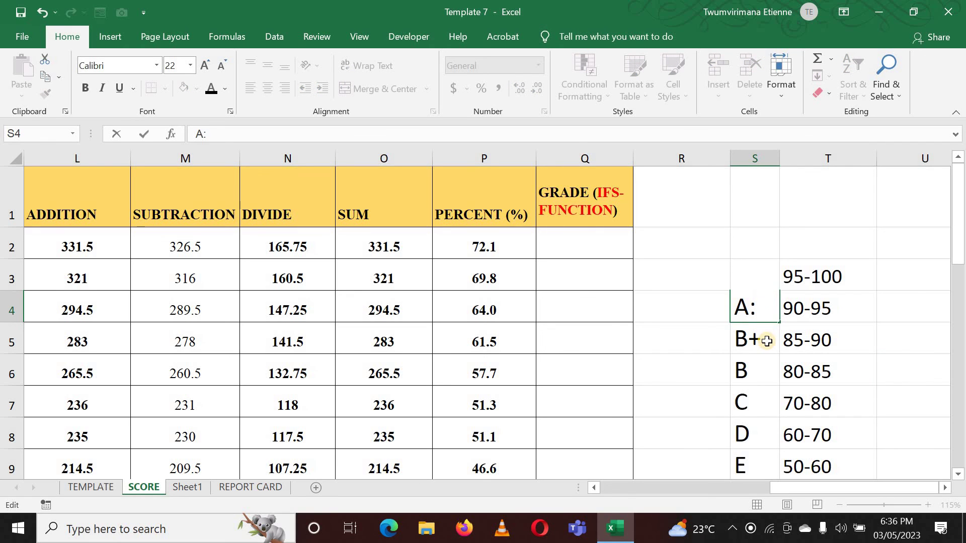
left_click(768, 342)
double_click(769, 342)
type(":")
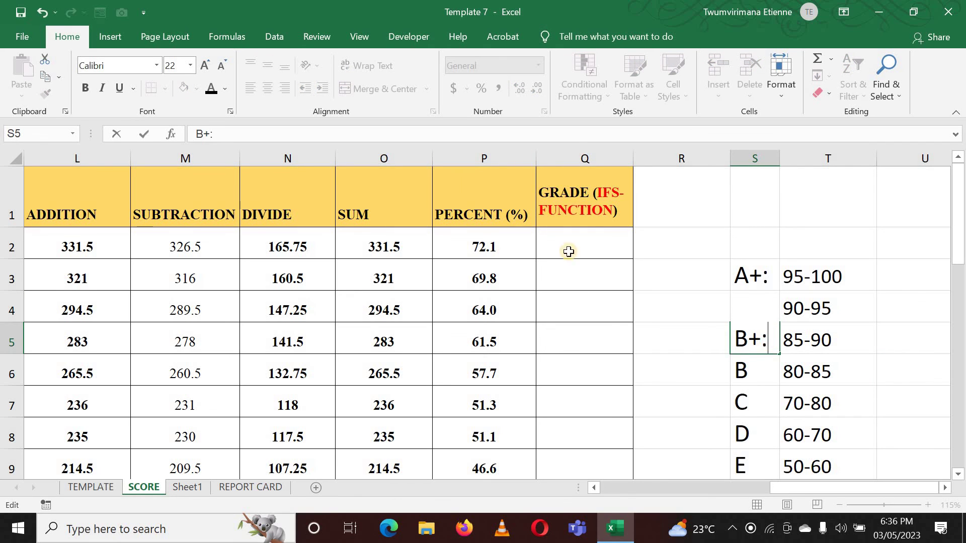
left_click(771, 367)
double_click(770, 367)
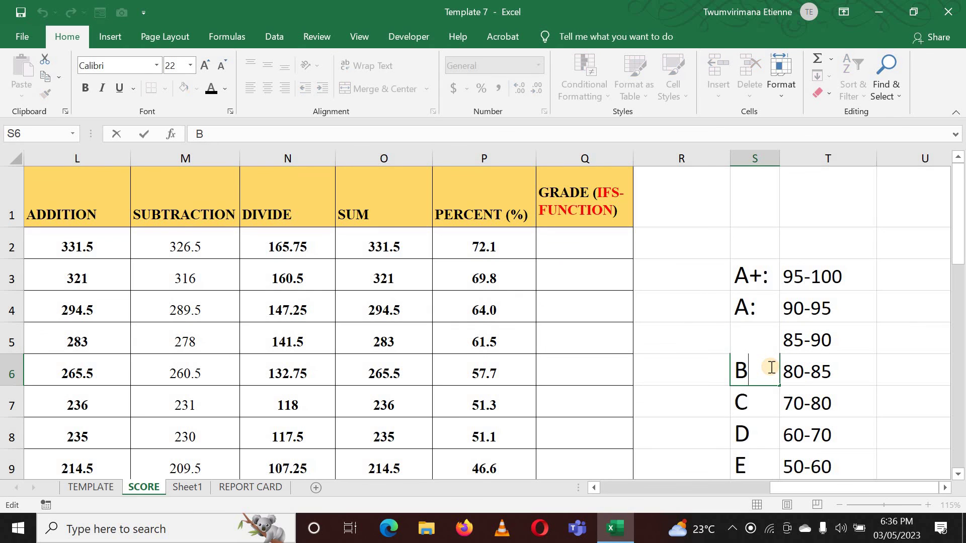
type(":")
left_click(763, 408)
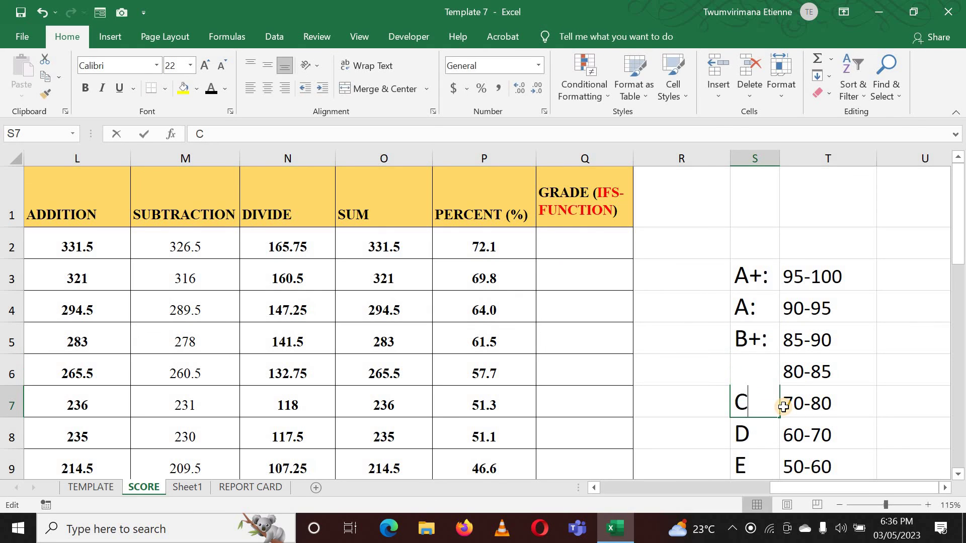
double_click(782, 407)
type(":")
Add colons after the D, E and F labels in S8 to S10.
scroll(783, 407, "down", 1)
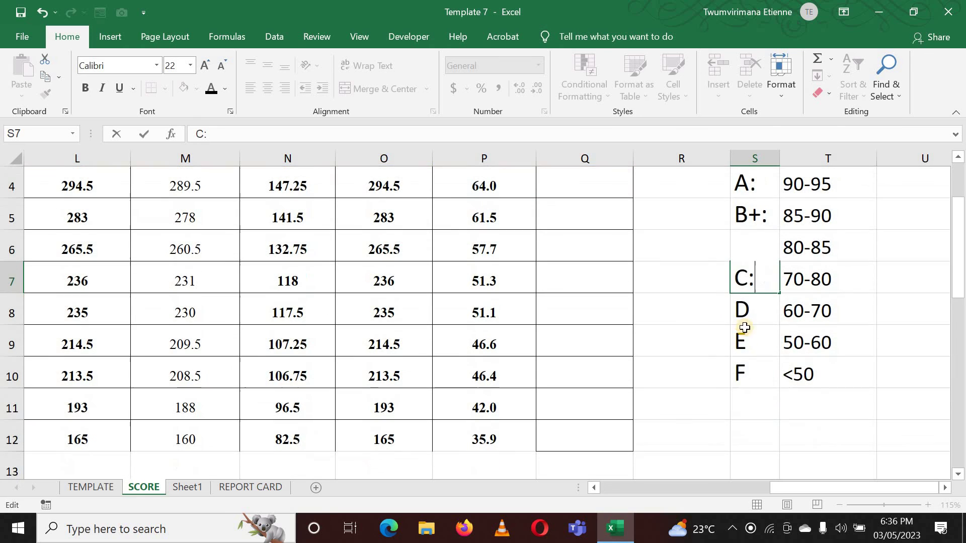
double_click(770, 314)
type(":")
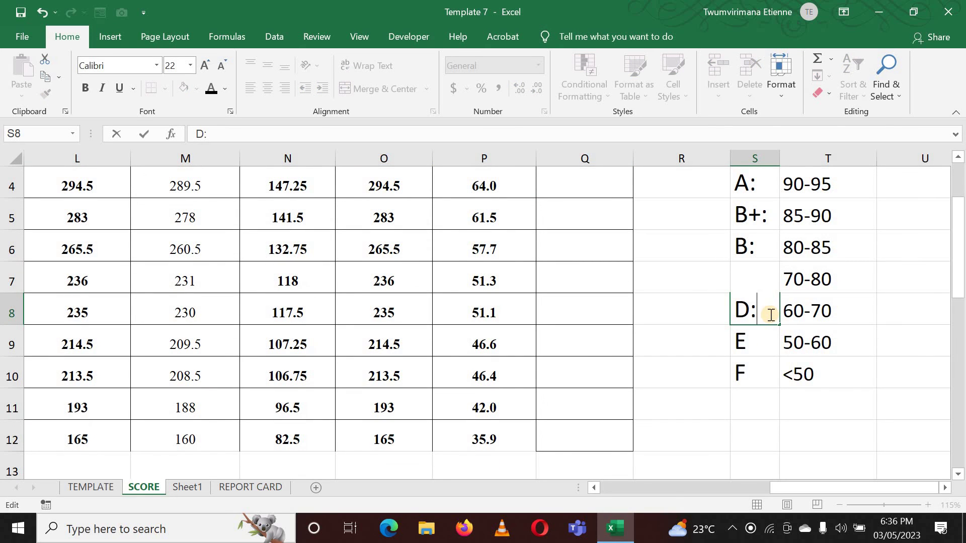
double_click(756, 334)
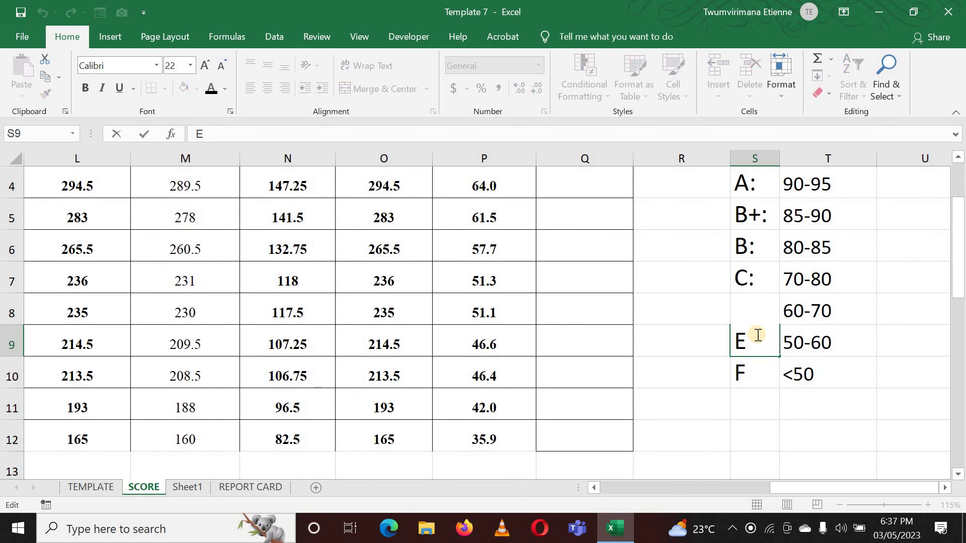
type(":")
double_click(755, 361)
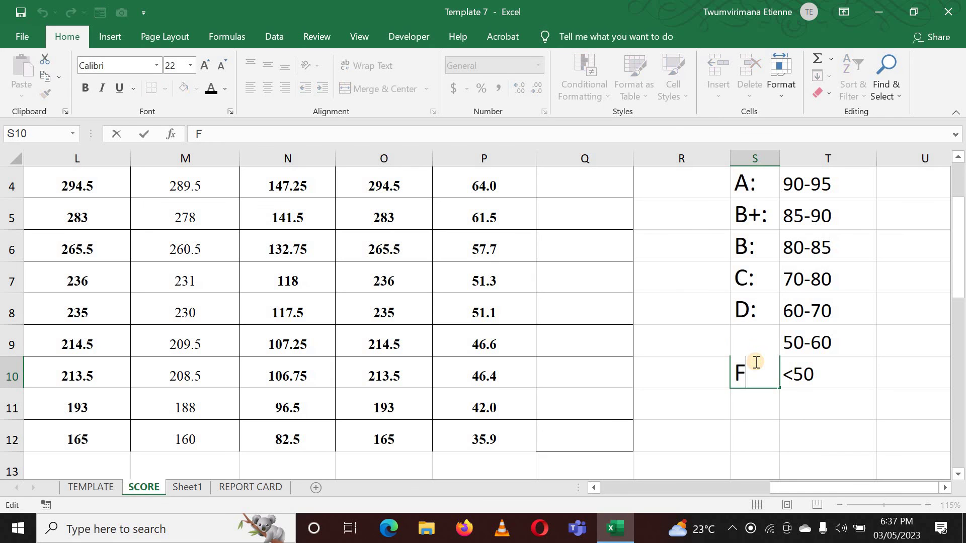
type(":")
left_click(721, 385)
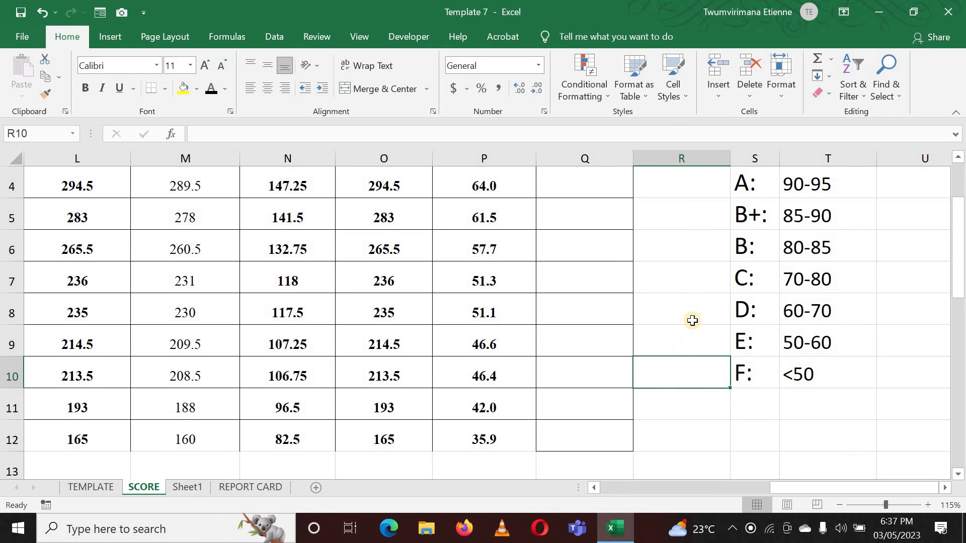
scroll(692, 322, "up", 1)
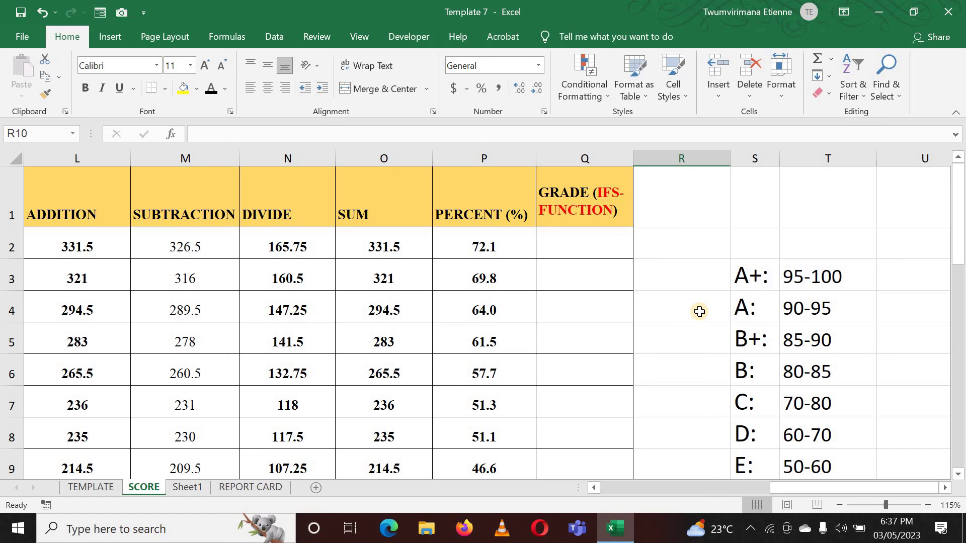
Start the Grade formula in cell Q2 with =IFS(.
left_click(584, 243)
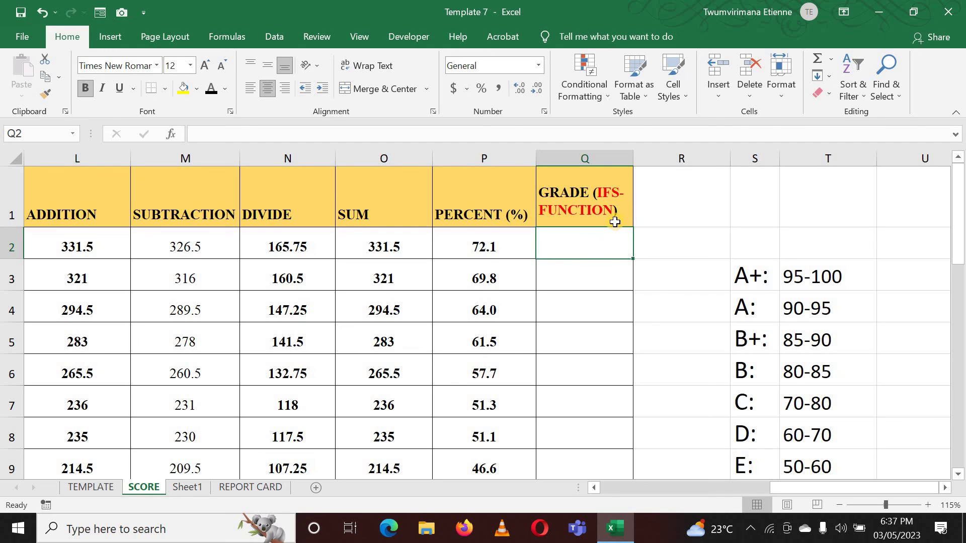
type("=")
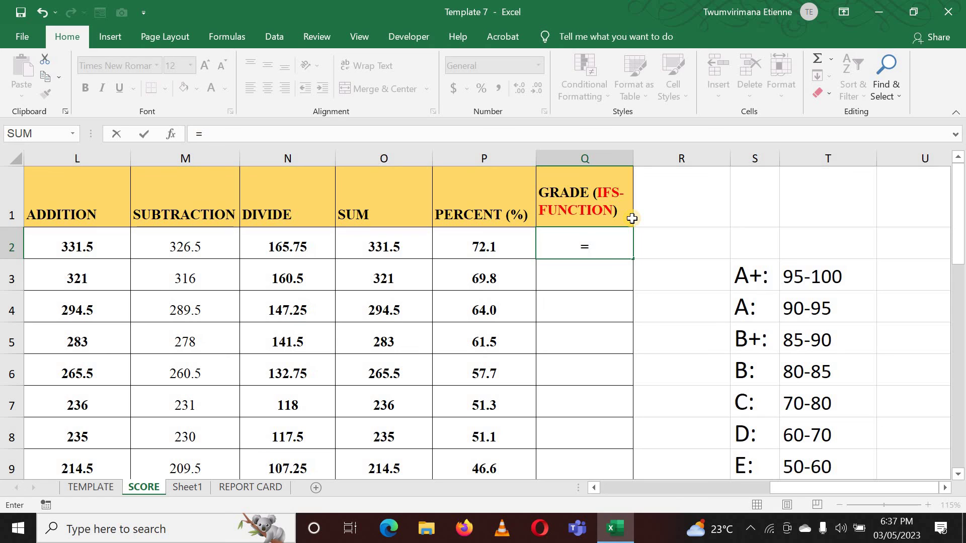
type("IFS")
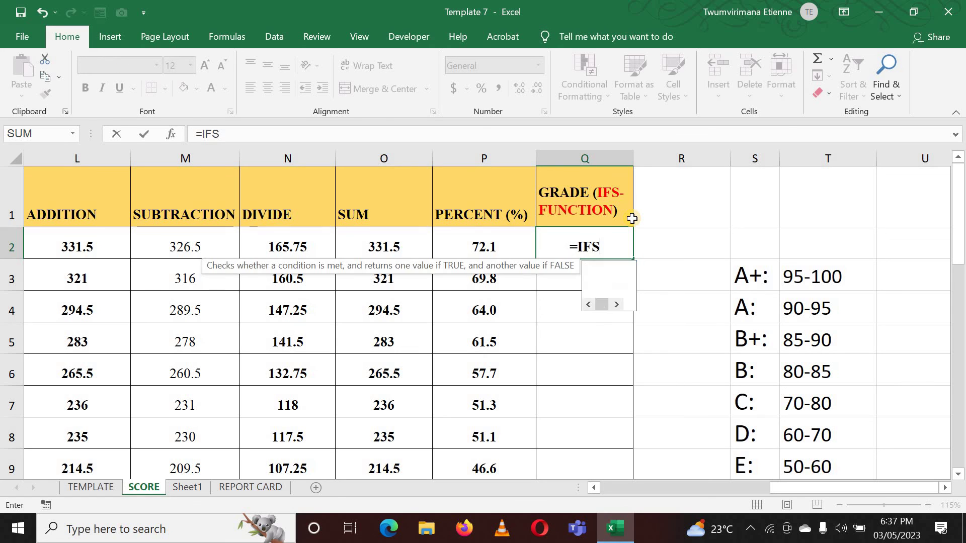
type("(")
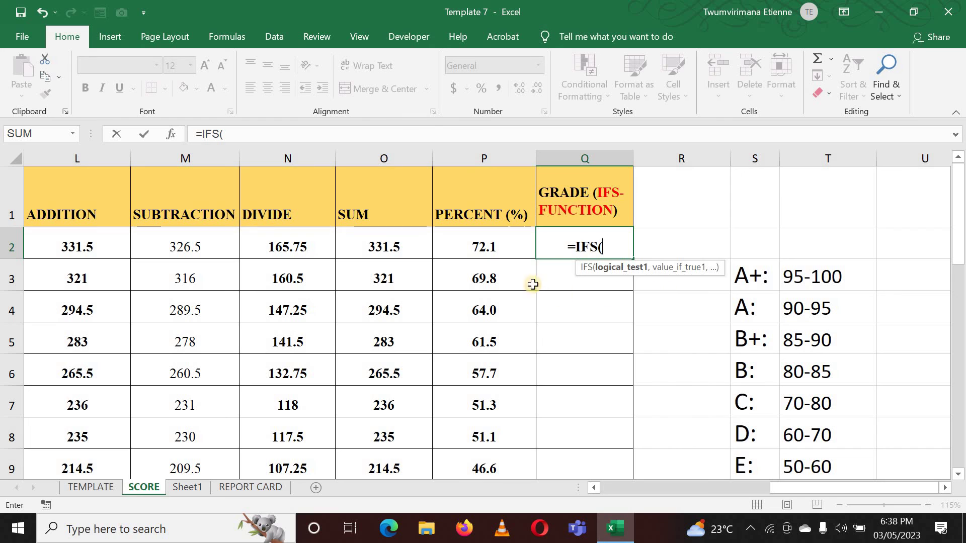
Make the first IFS condition P2>=95 return "A+".
left_click(509, 243)
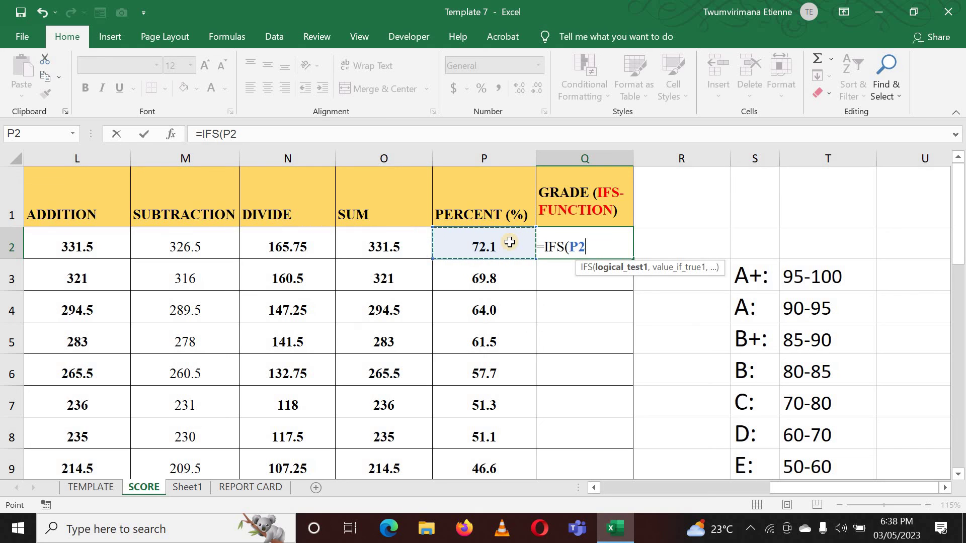
type(">")
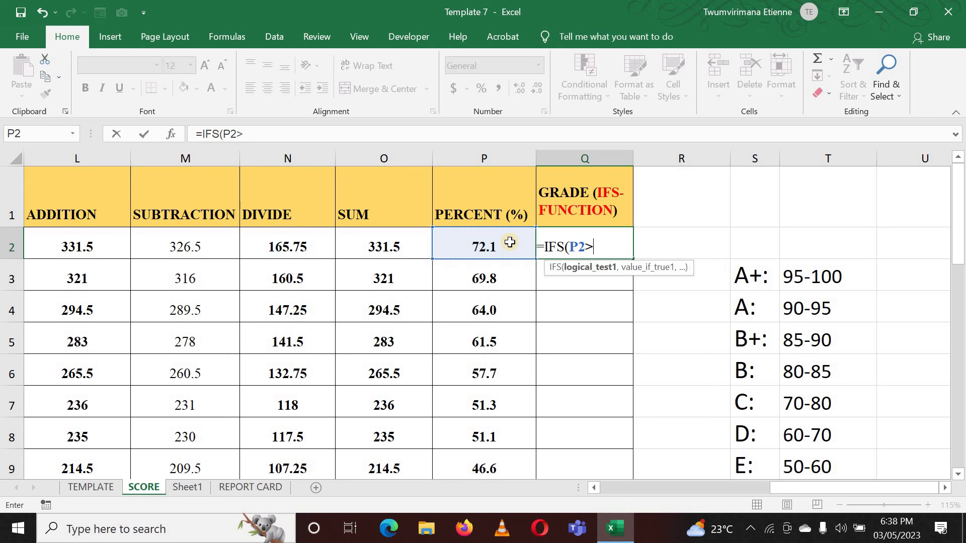
type("=")
type("95")
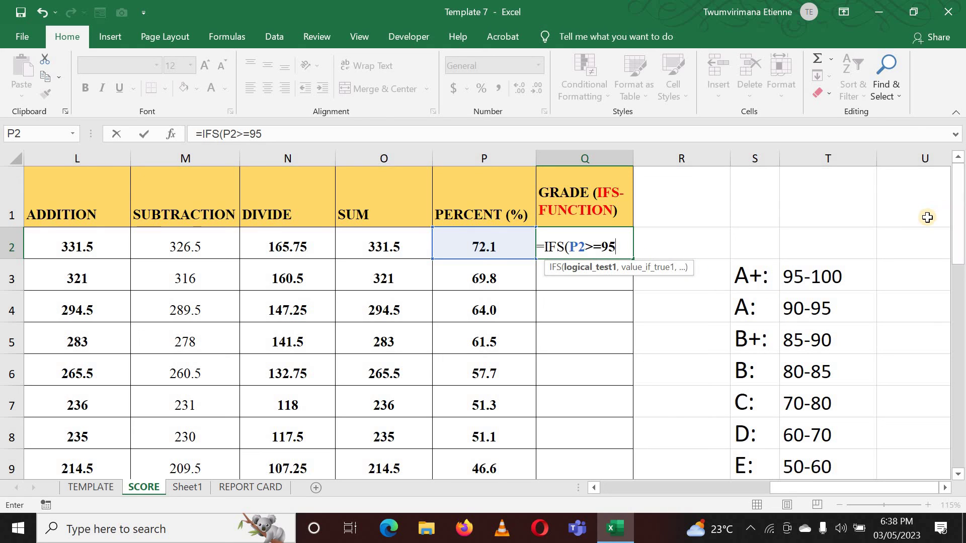
type(",")
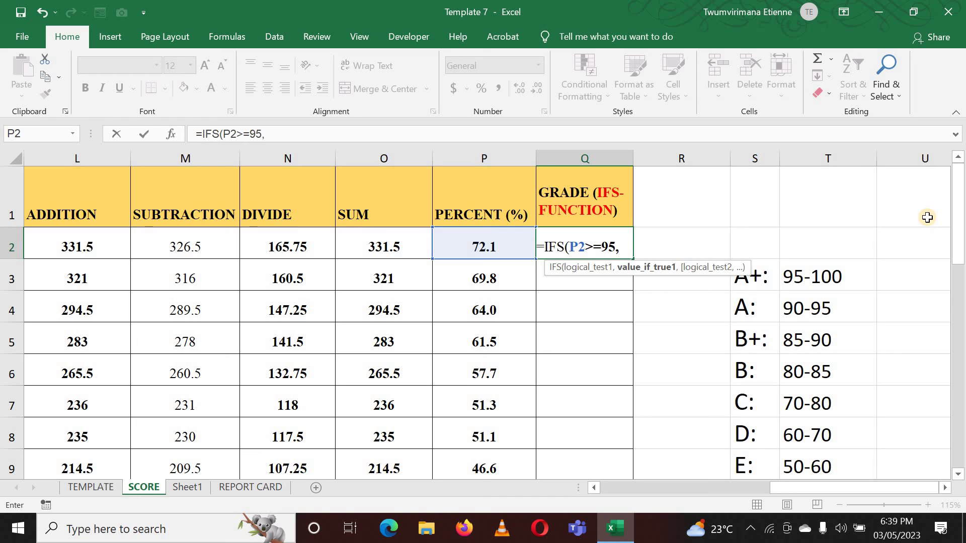
type("\"")
type("A+")
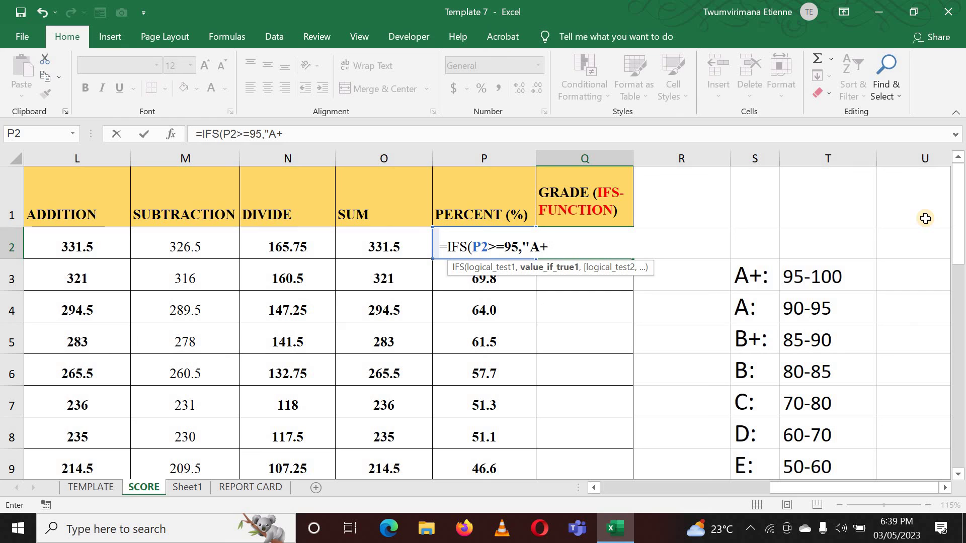
type("\"")
type(",")
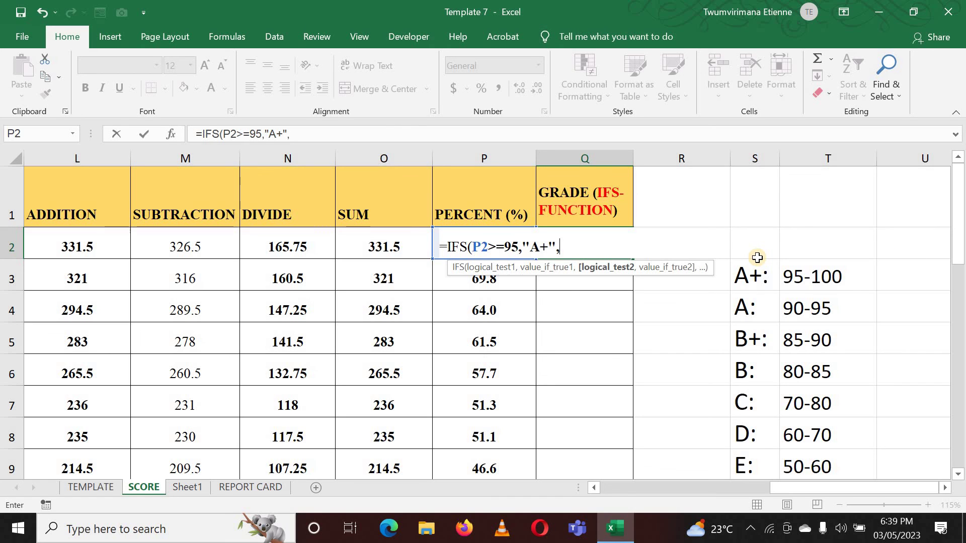
Add IFS tests P2>=90 "A", 85 "B+", 80 "B", 70 "C", 60 "D", 50 "E".
type("P")
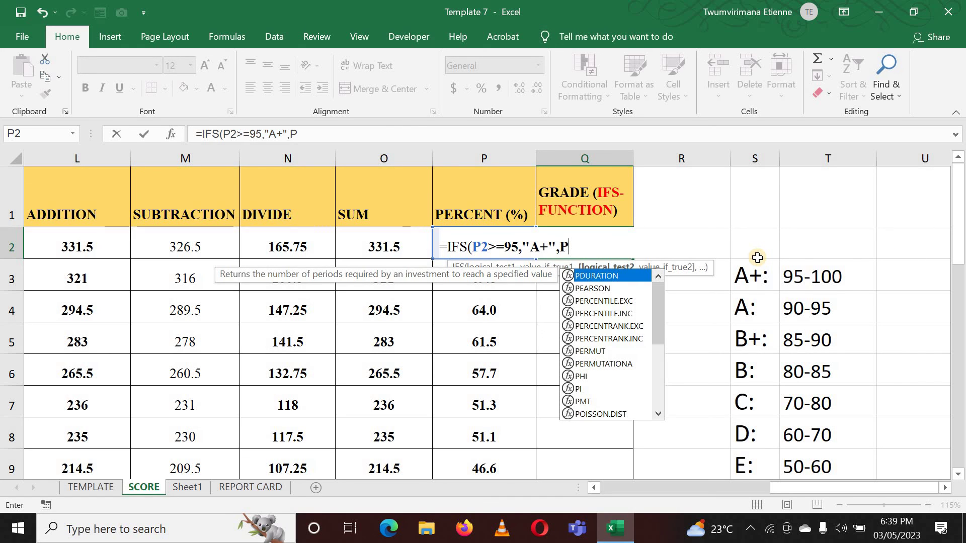
type("2")
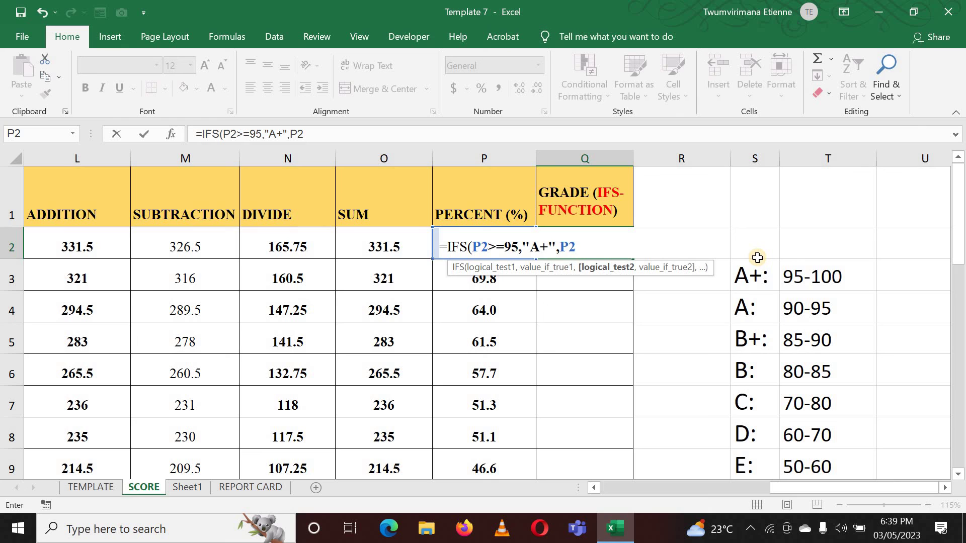
type(">")
type("=")
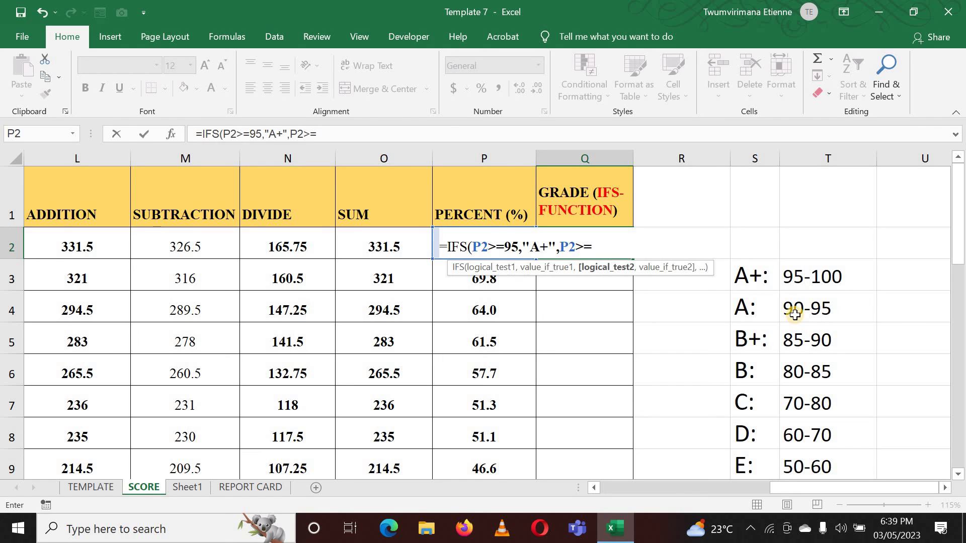
type("90")
type(",")
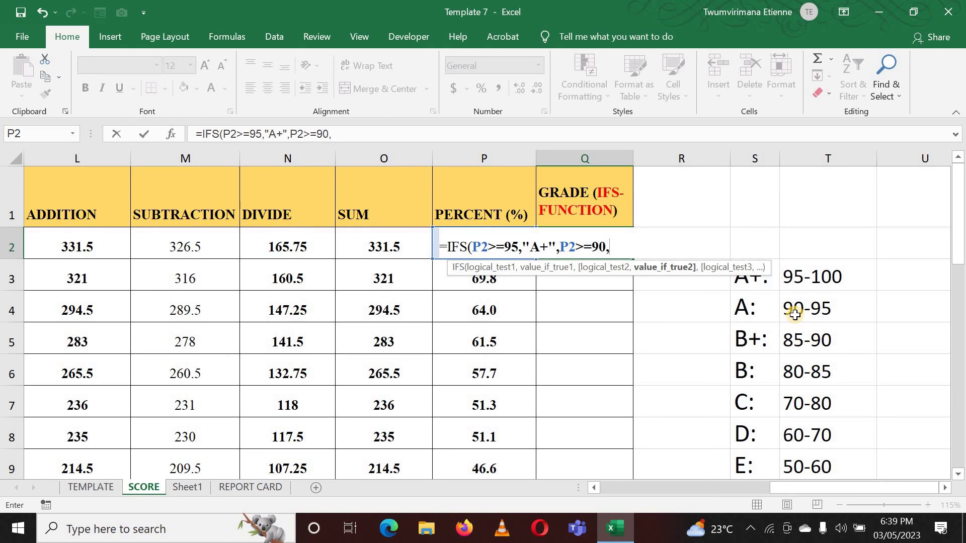
type("\"")
type("A")
type("\",")
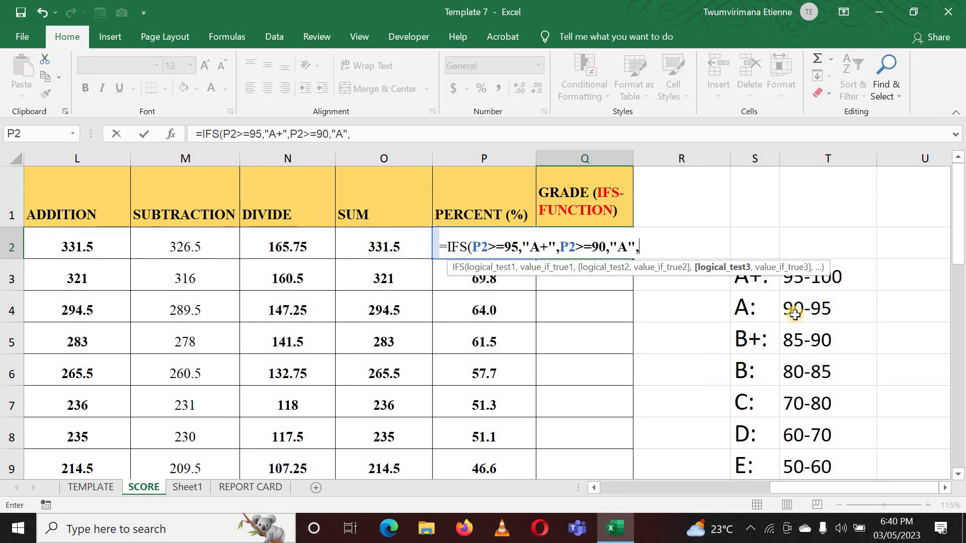
type("P")
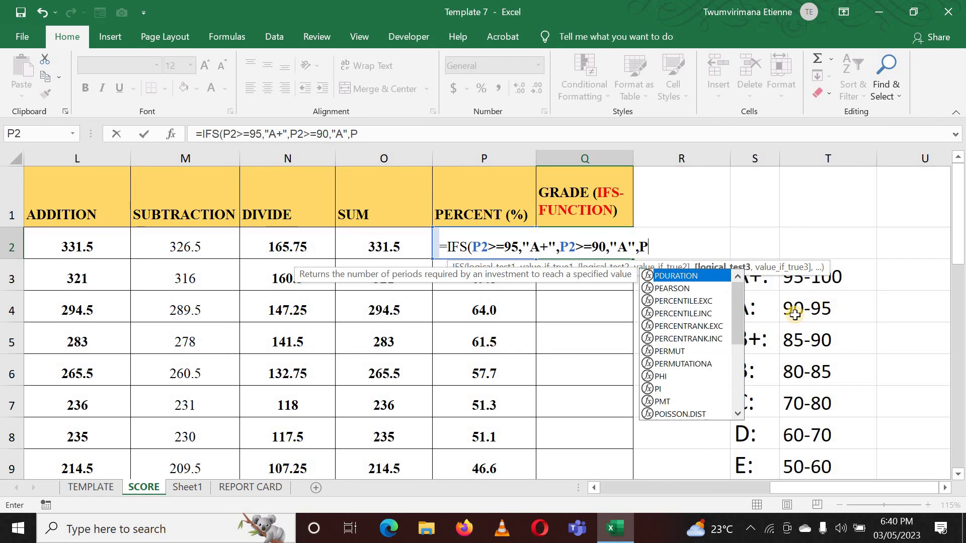
type("2")
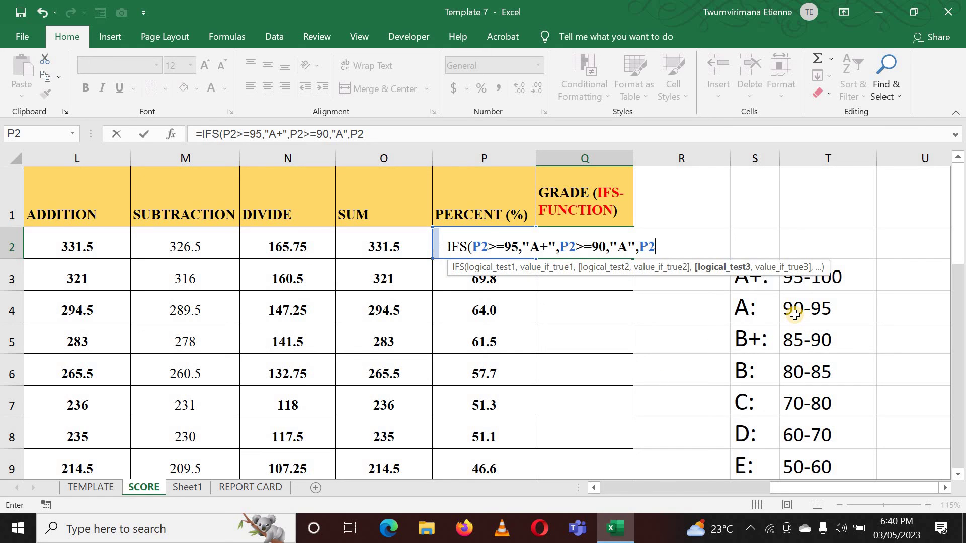
type(">=")
type("85")
type(",")
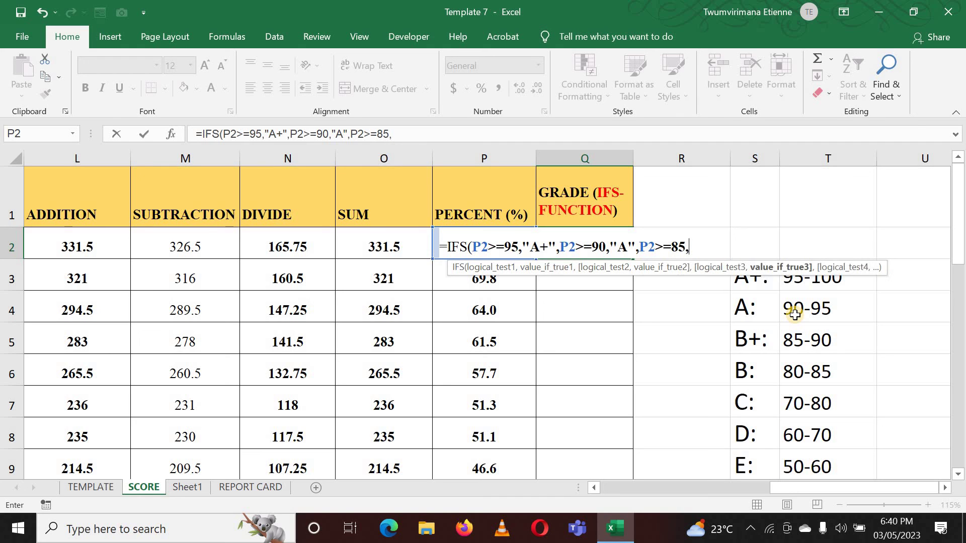
type("\"")
type("B")
type("+")
type("\"")
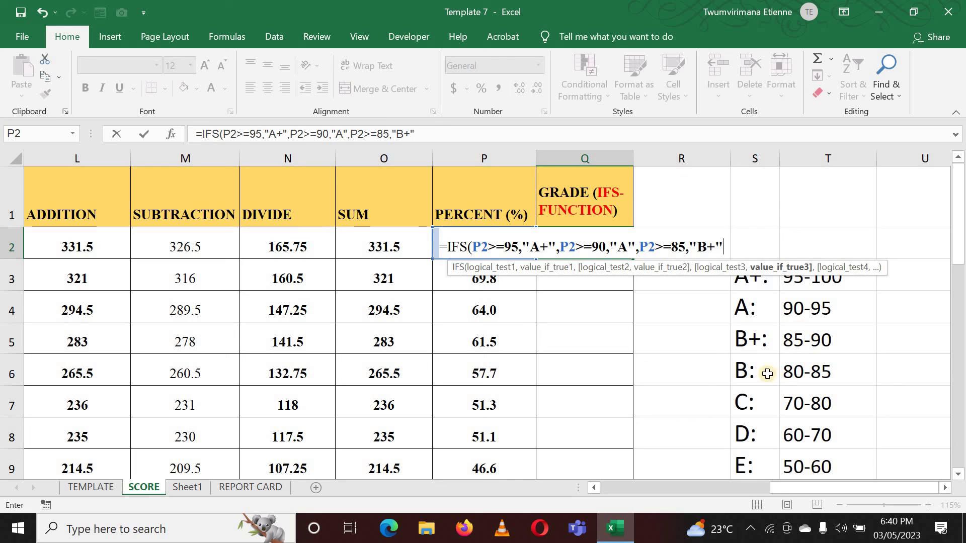
type(",")
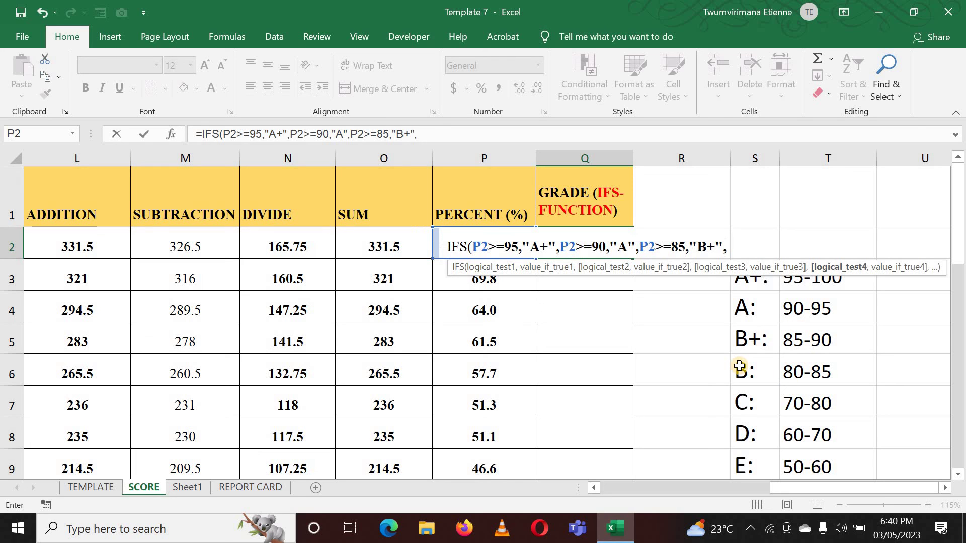
type("P")
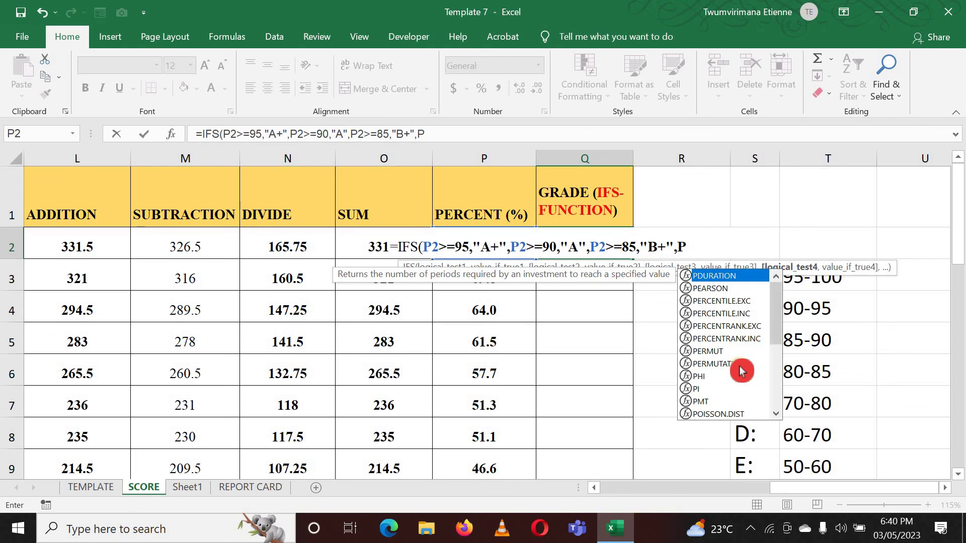
type("2")
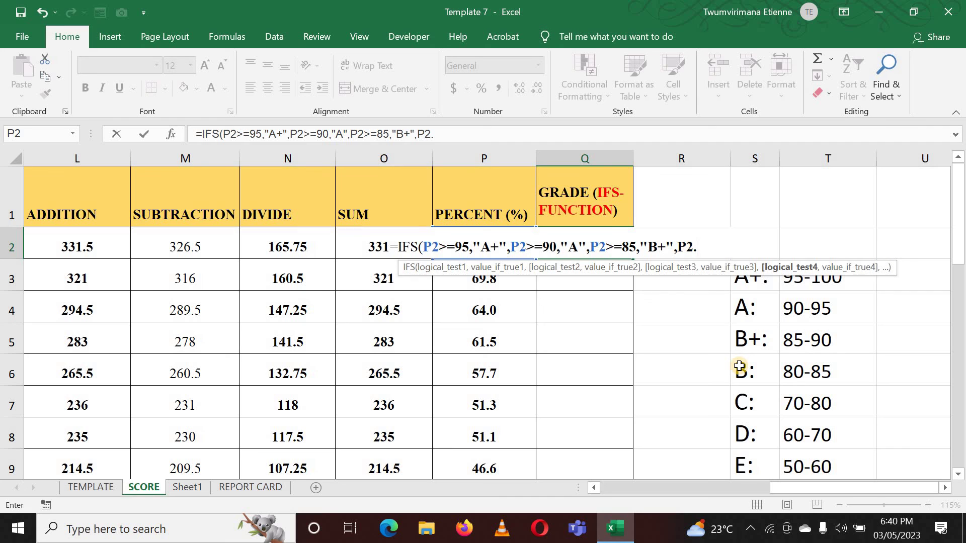
type(">=")
type("80")
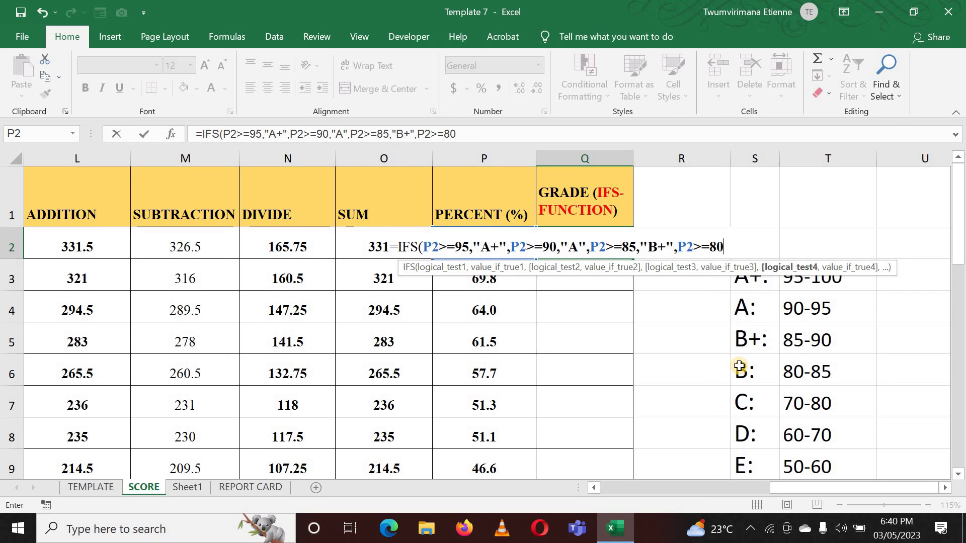
type(",")
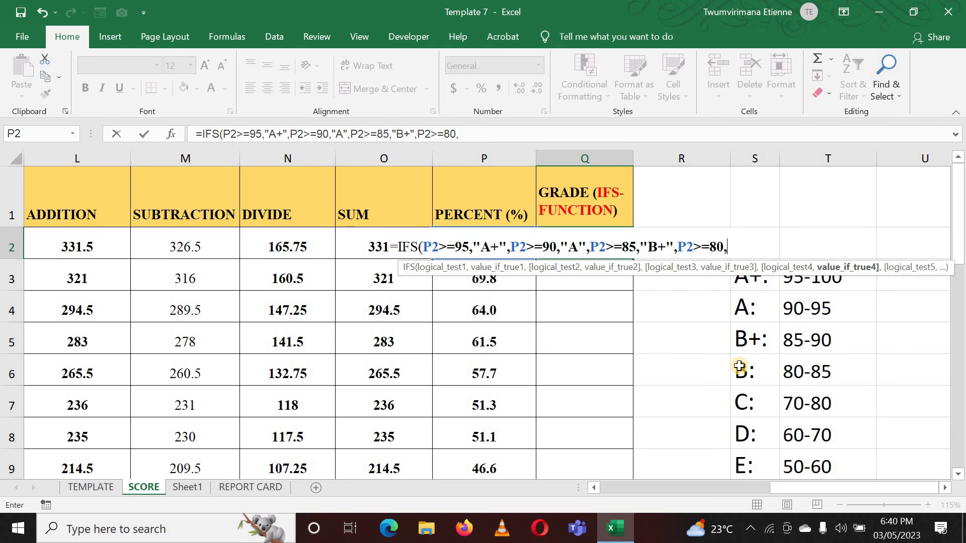
type("\"")
type("B")
type("\",")
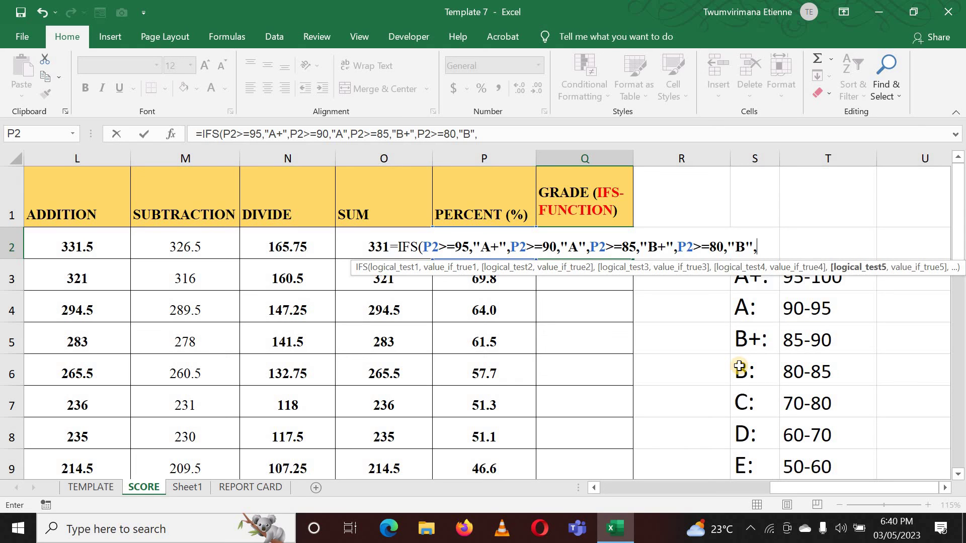
type("P2")
type(">=")
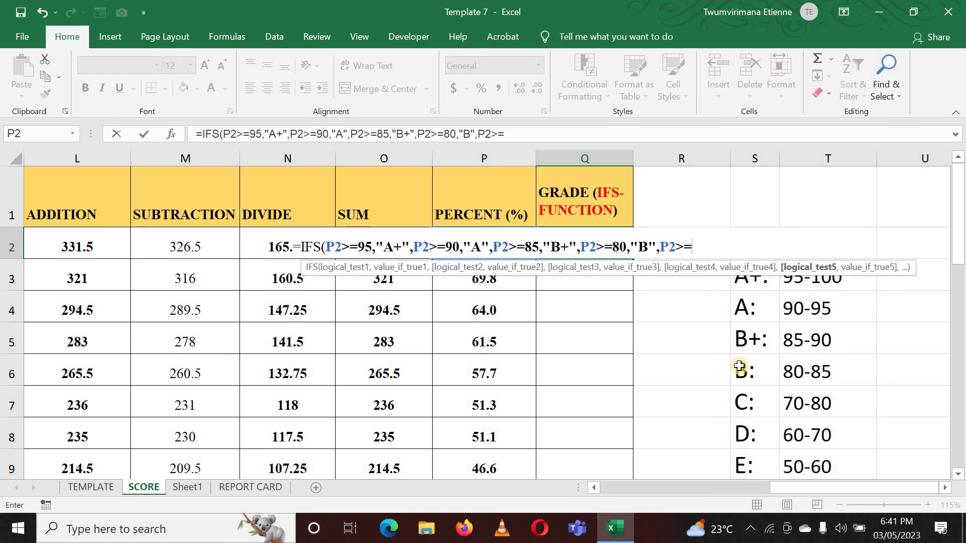
type("70")
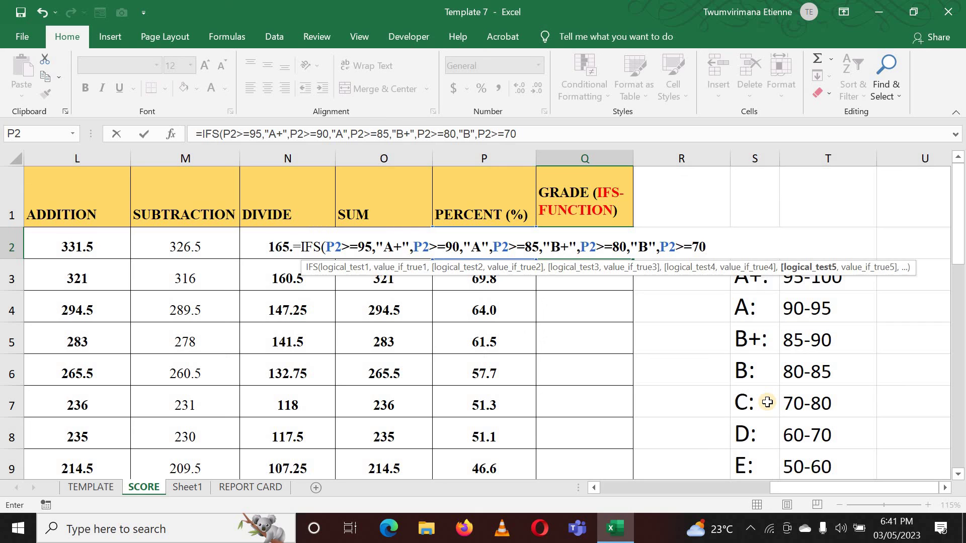
type(",\"")
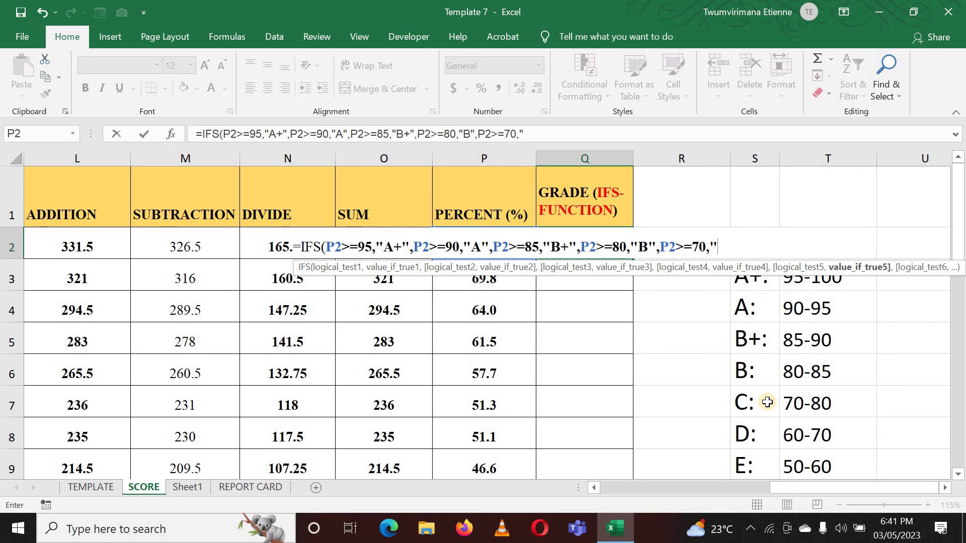
type("C")
type("\",")
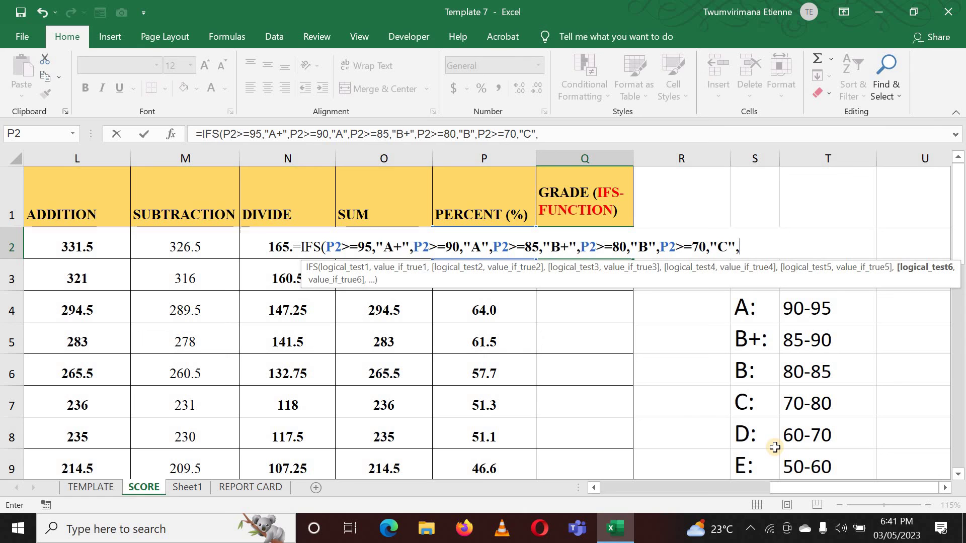
type("P2")
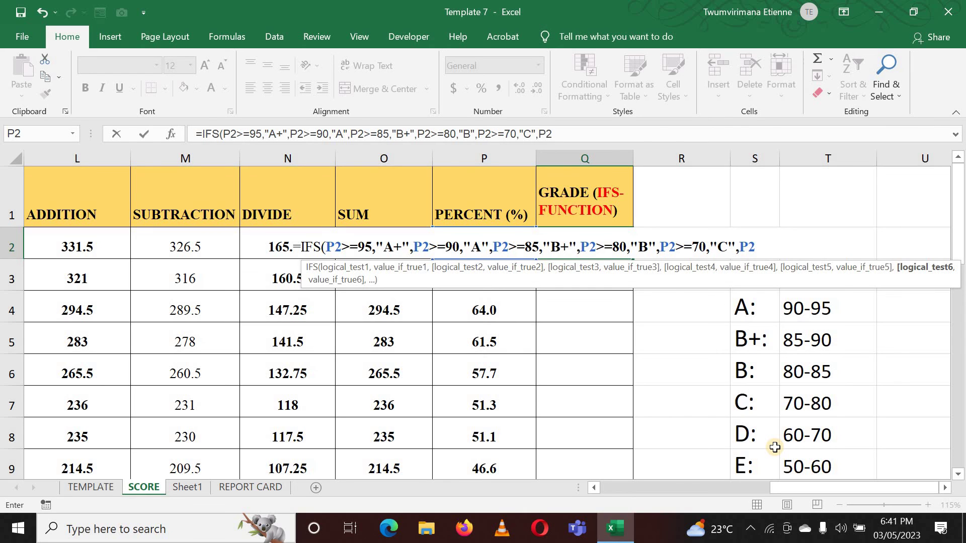
type(">")
type("=")
type("60")
type(",")
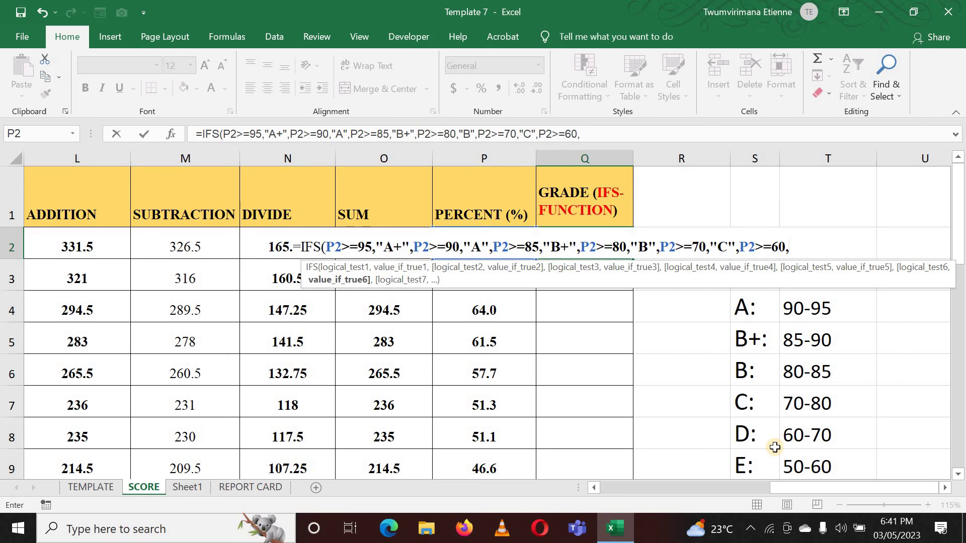
type("\"")
type("D")
type("\",")
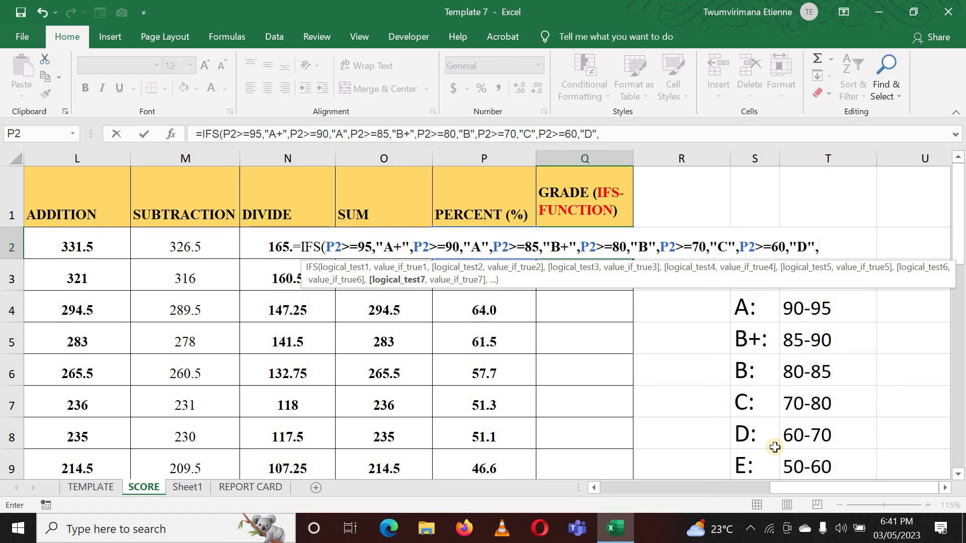
type("P")
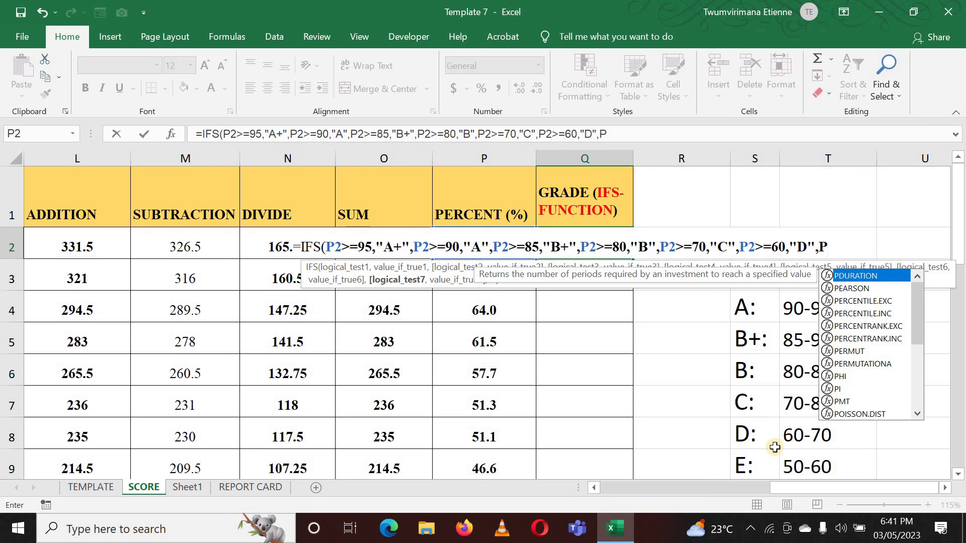
type("2")
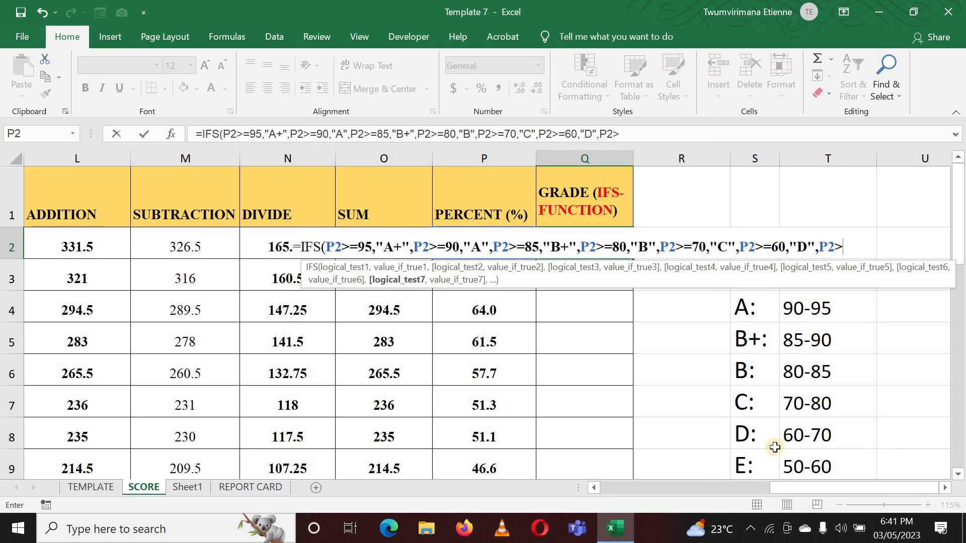
type(">=")
type("50")
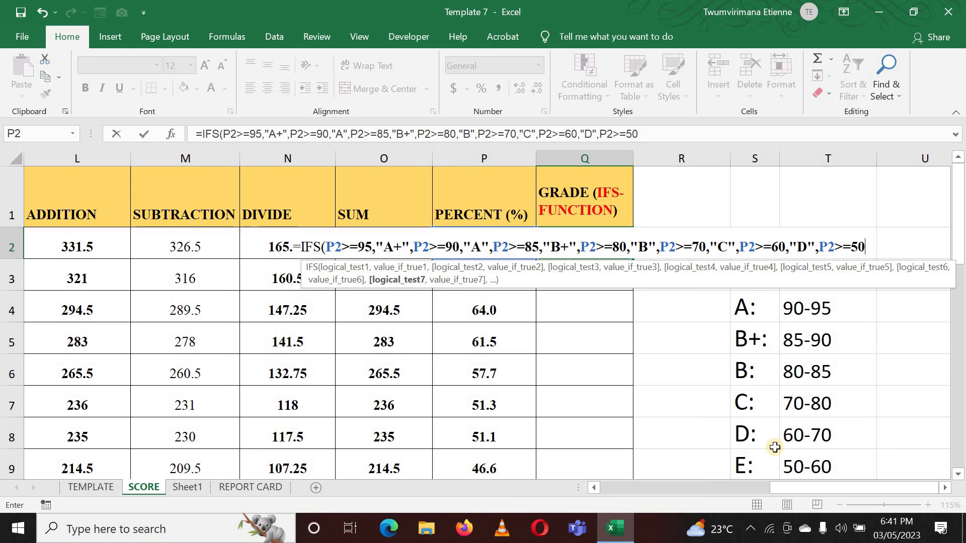
type(",")
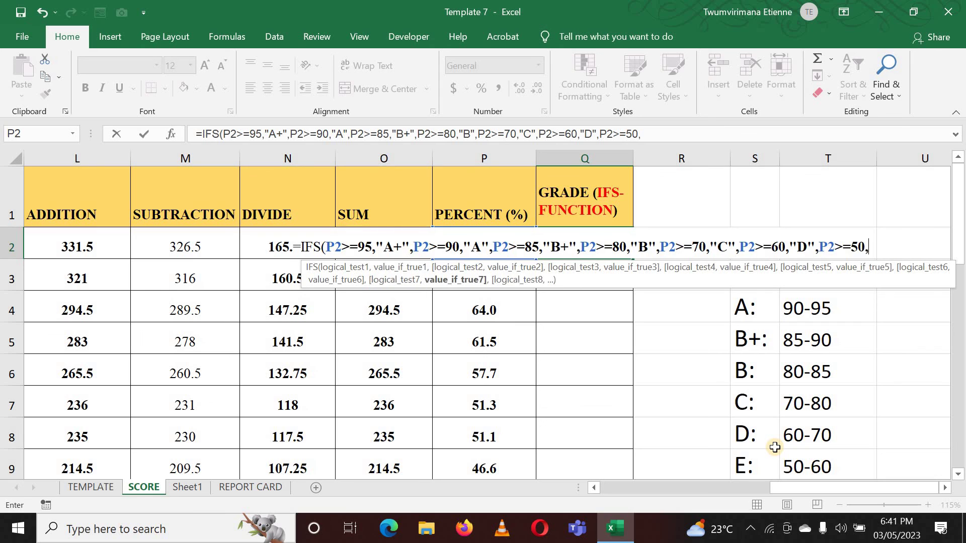
type("\"E")
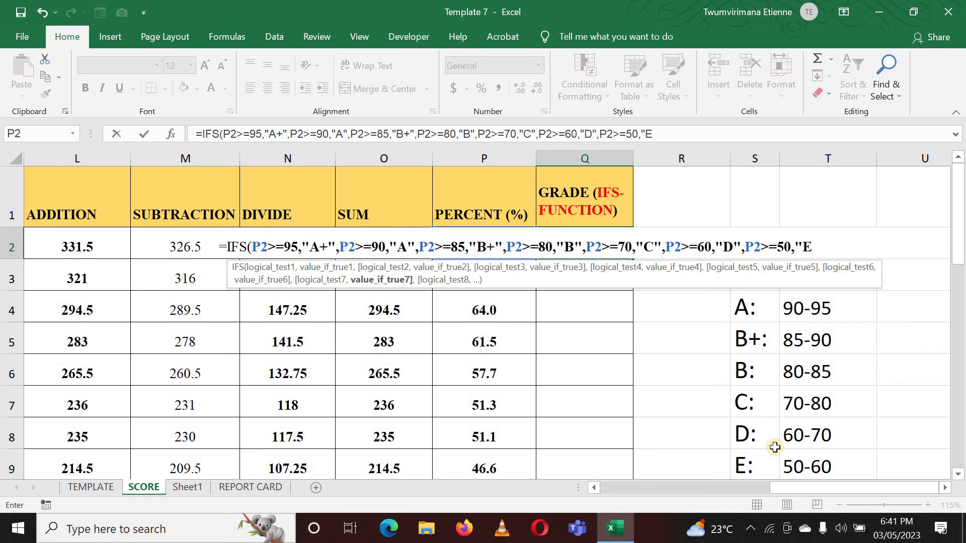
type("\"")
type(",")
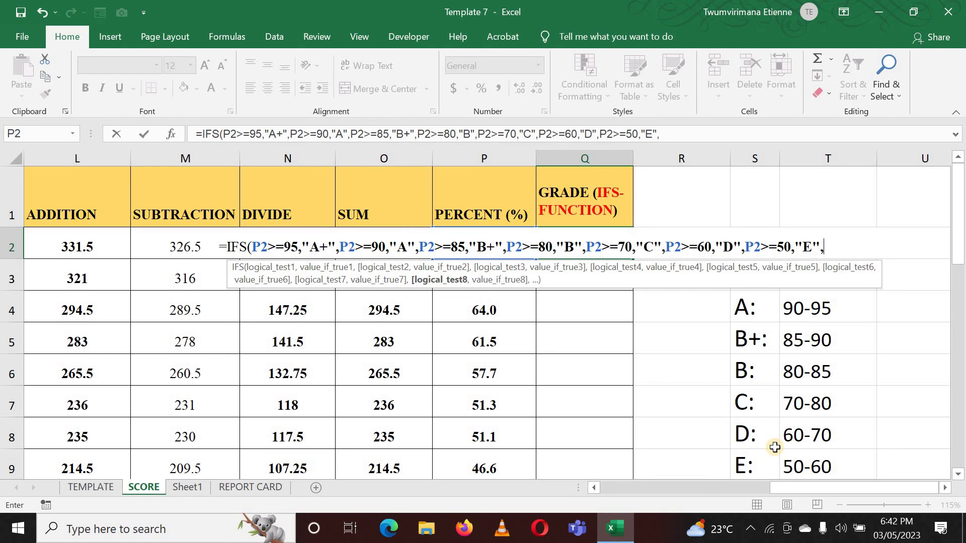
Close the formula with P2<50,"F") and commit it in Q2.
scroll(777, 445, "down", 1)
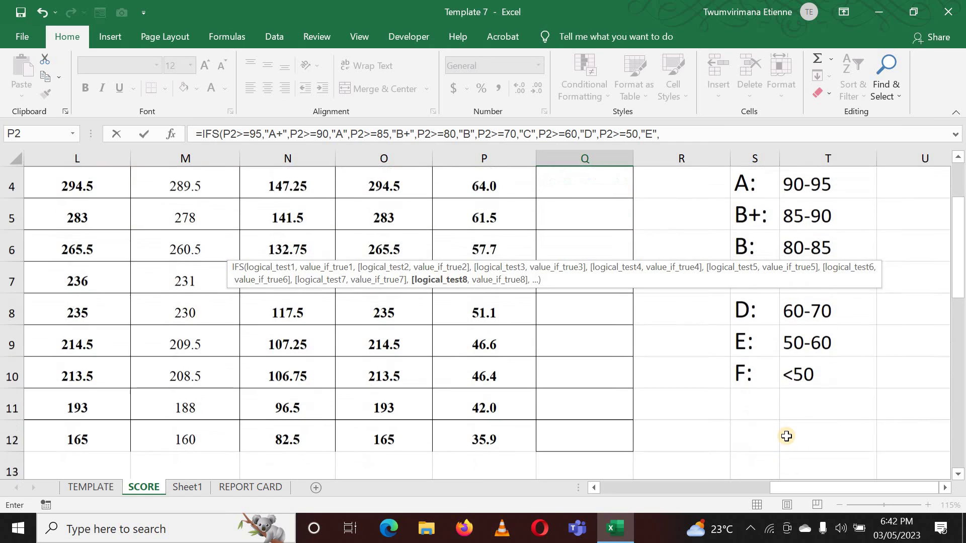
scroll(786, 437, "up", 1)
scroll(787, 433, "down", 1)
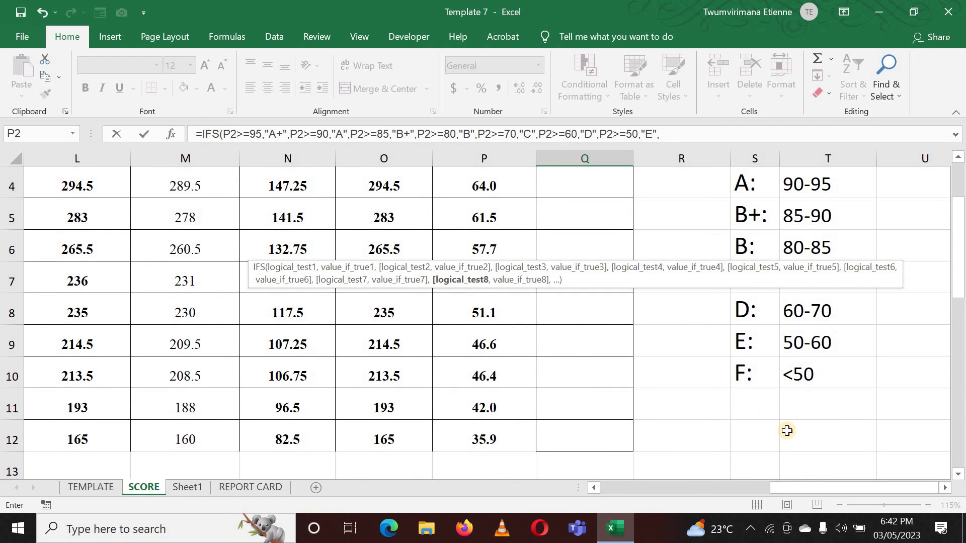
scroll(787, 432, "up", 1)
type("P")
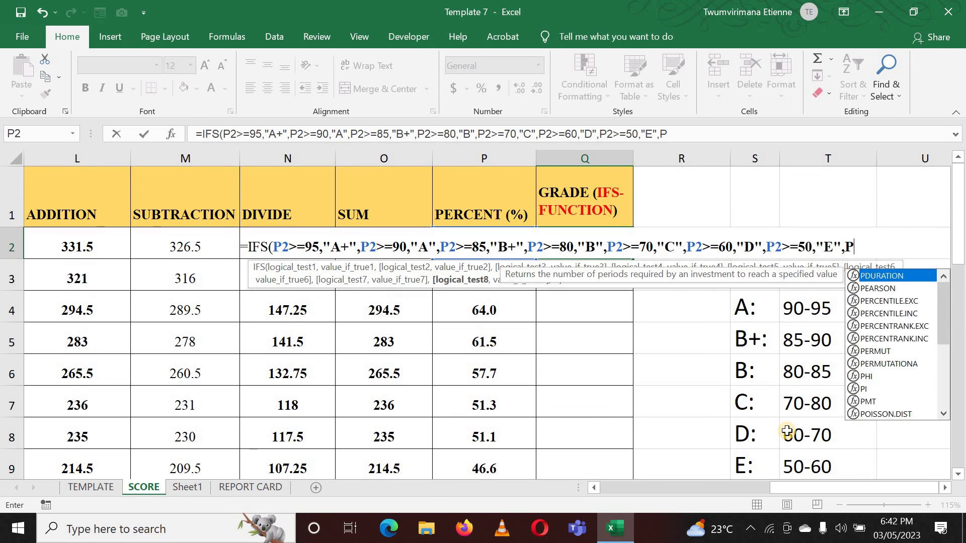
type("2")
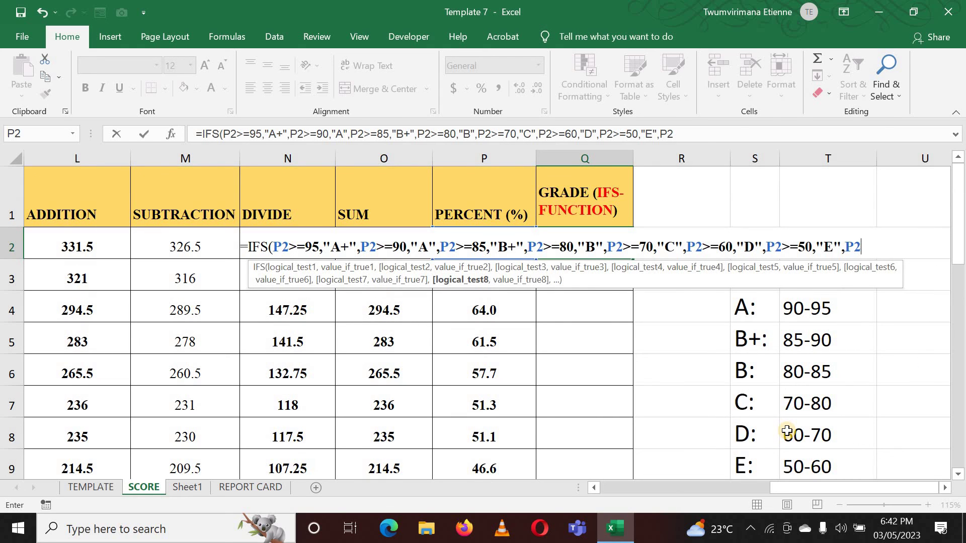
type("<")
type("5")
type("0,")
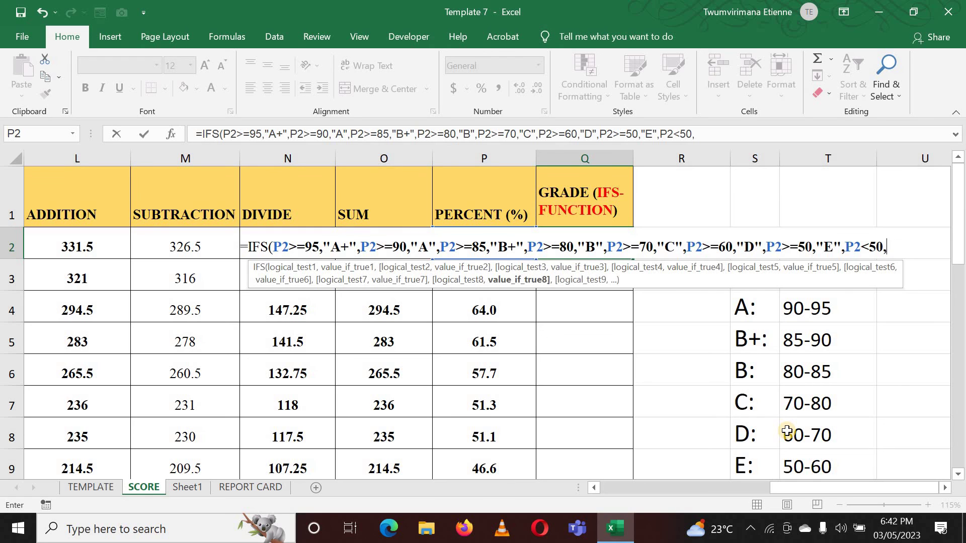
type("\"")
type("F")
type("\"")
type(")")
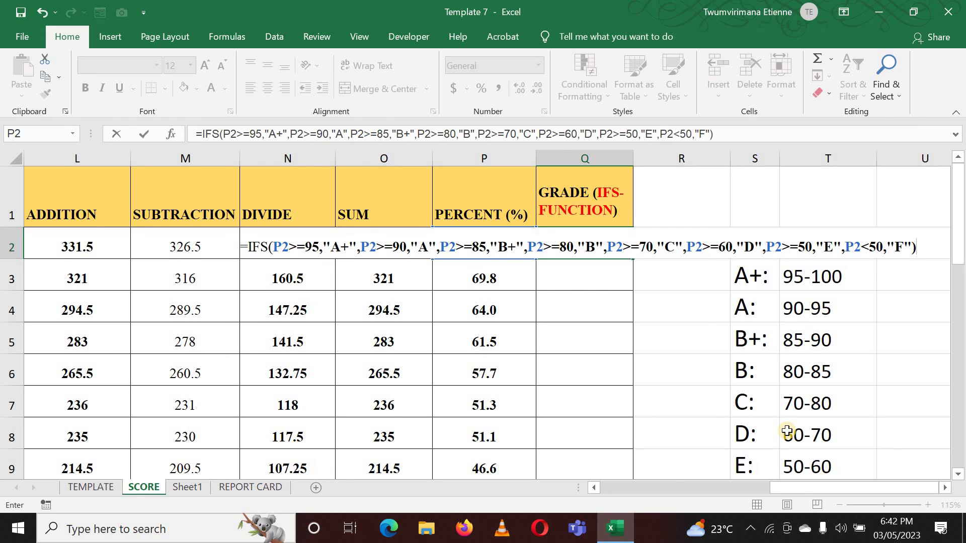
key("Return")
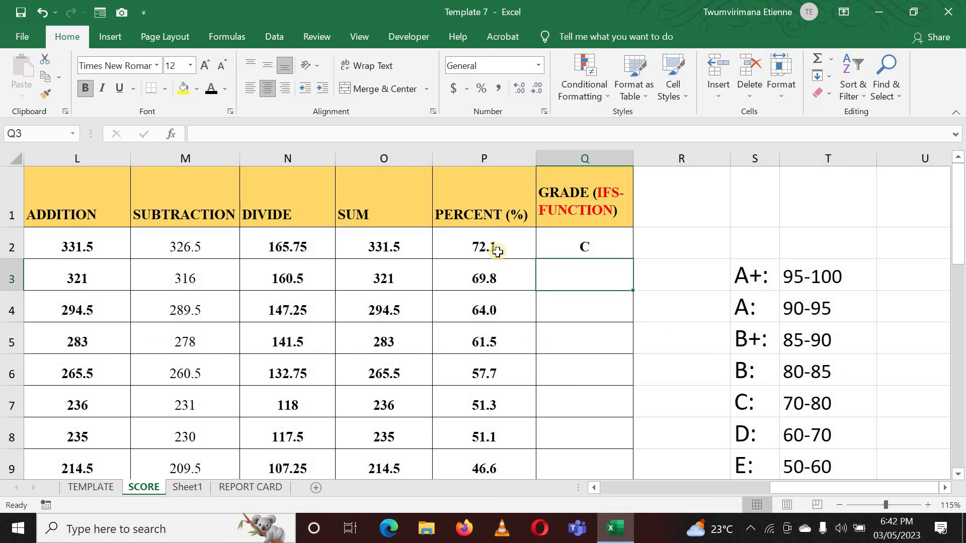
Fill the IFS grade formula from Q2 down to Q12 so every student gets a letter grade.
left_click(599, 243)
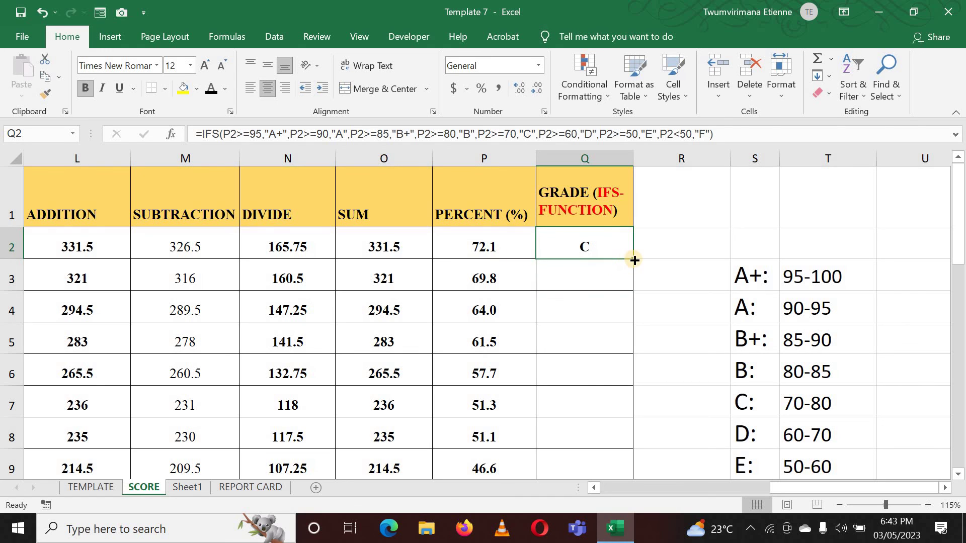
double_click(634, 259)
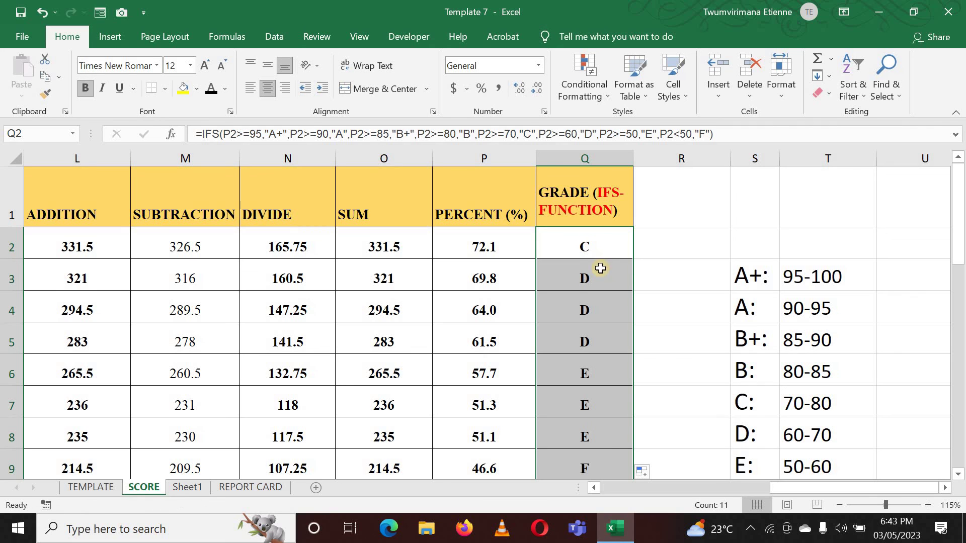
left_click(664, 281)
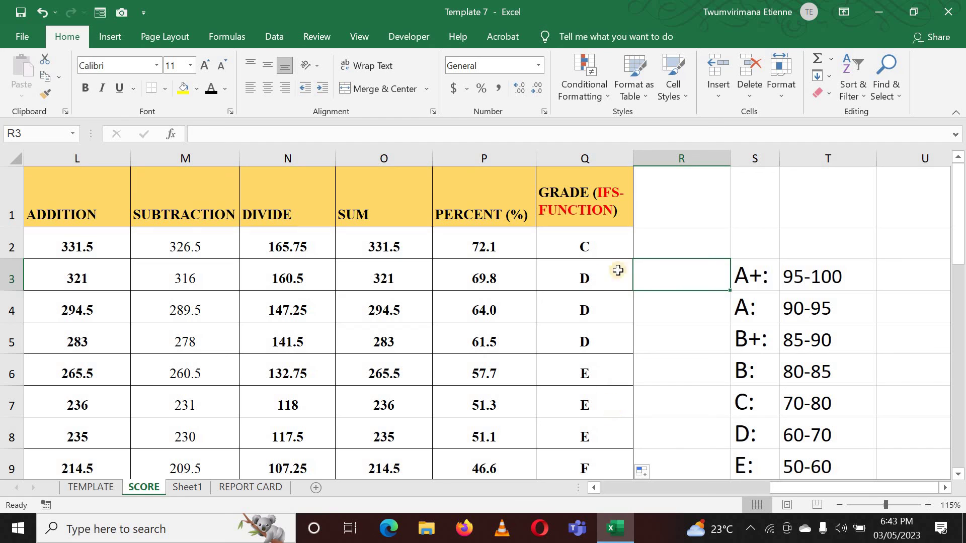
left_click(629, 255)
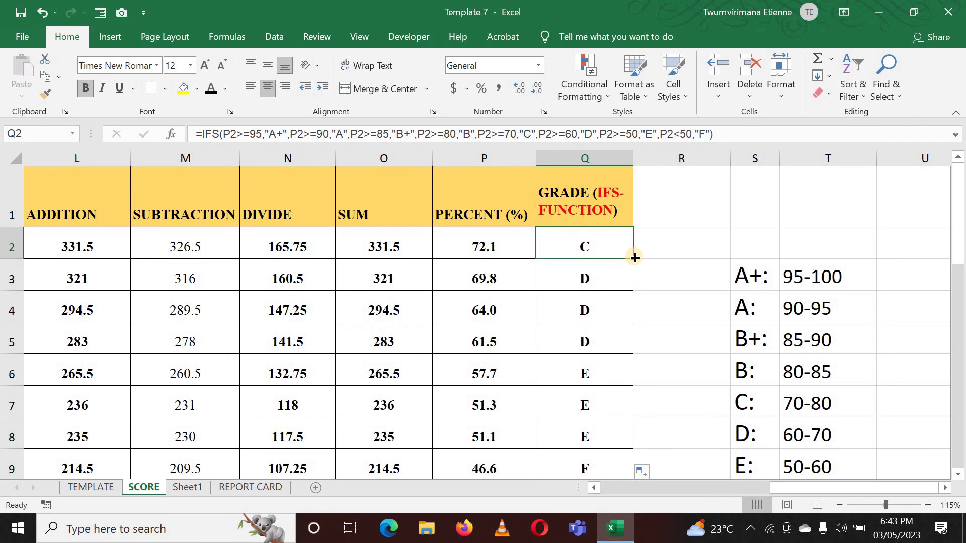
left_click(561, 327)
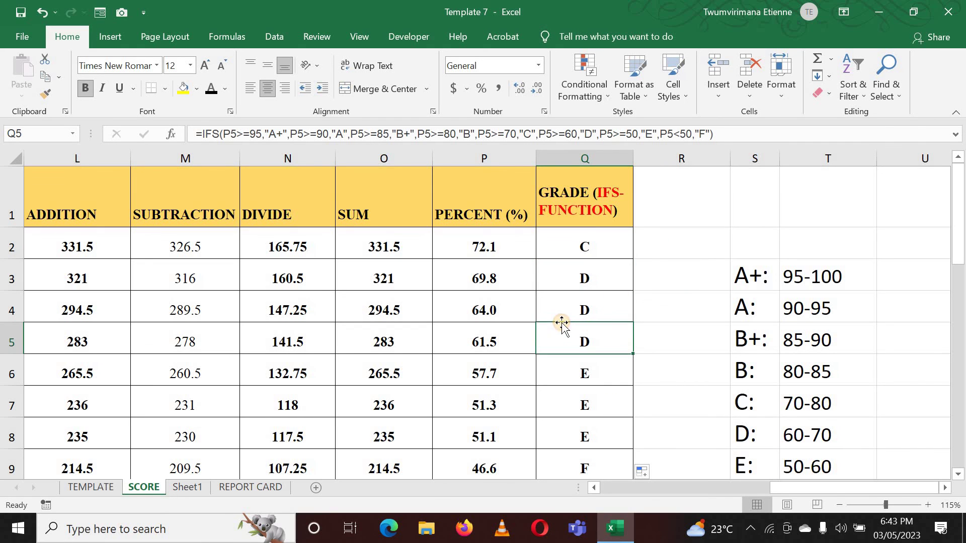
scroll(567, 322, "down", 1)
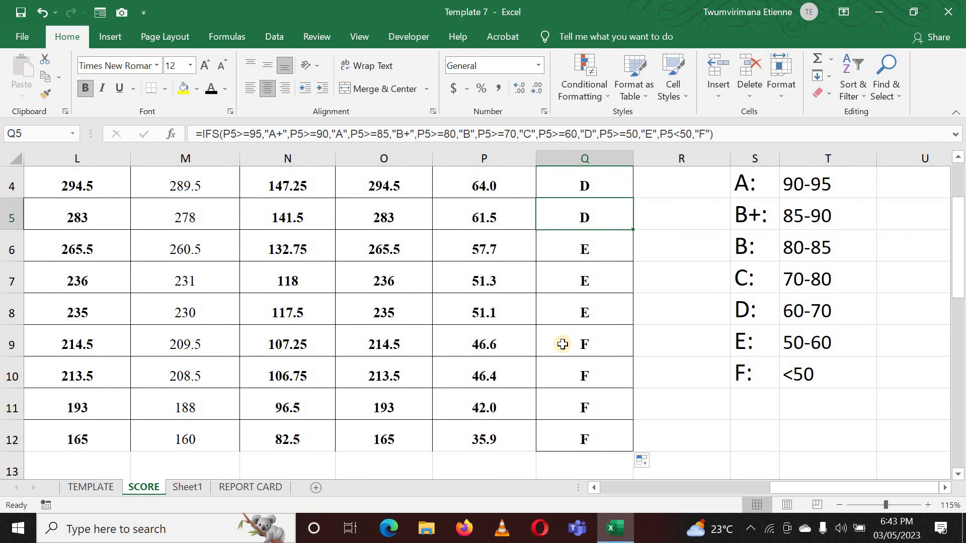
scroll(544, 344, "up", 1)
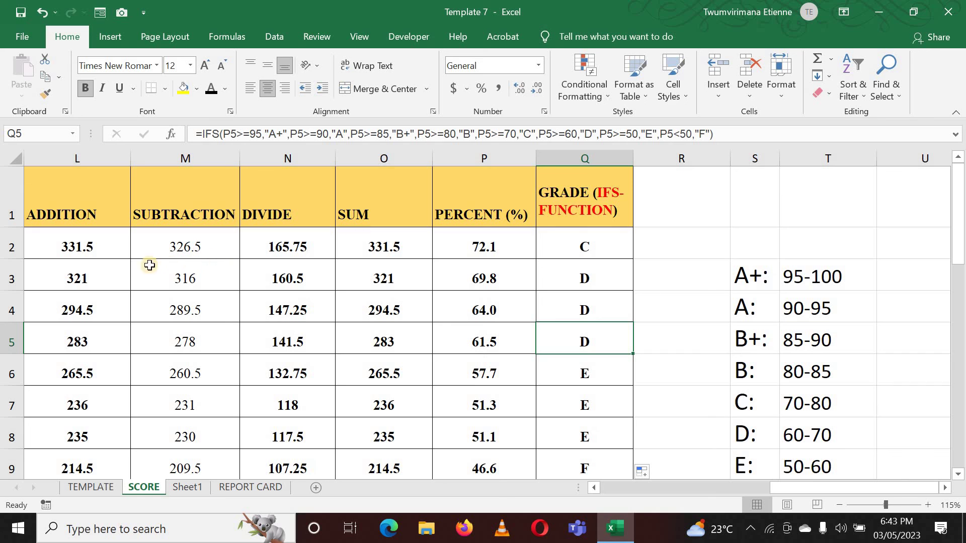
left_click(477, 249)
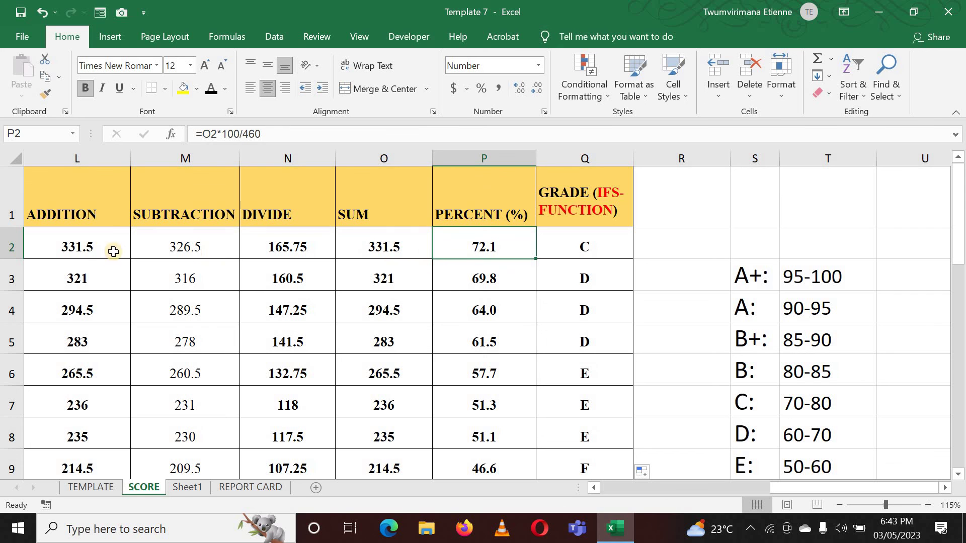
Set the first student's Exam7 score to 60 and Test4 score to 70.
left_click_drag(798, 491, 735, 498)
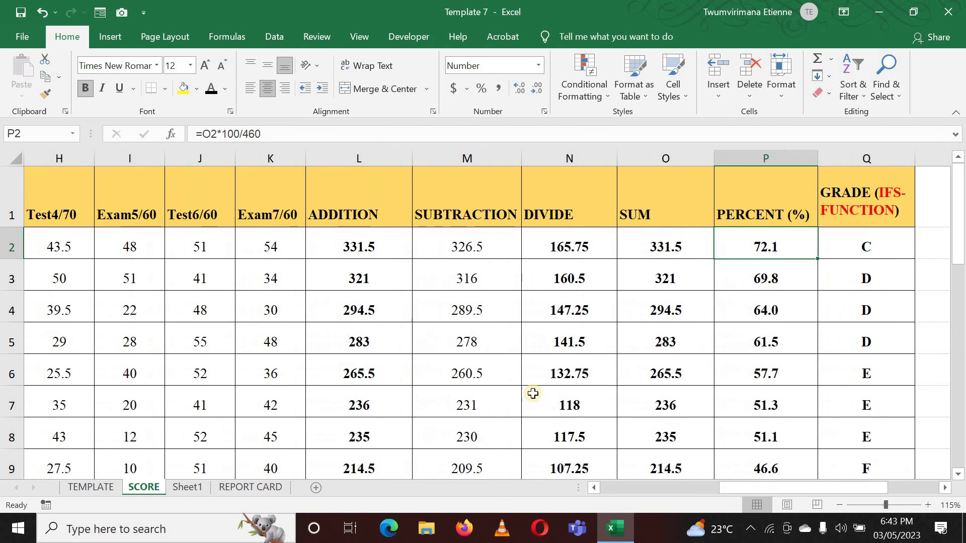
left_click(266, 245)
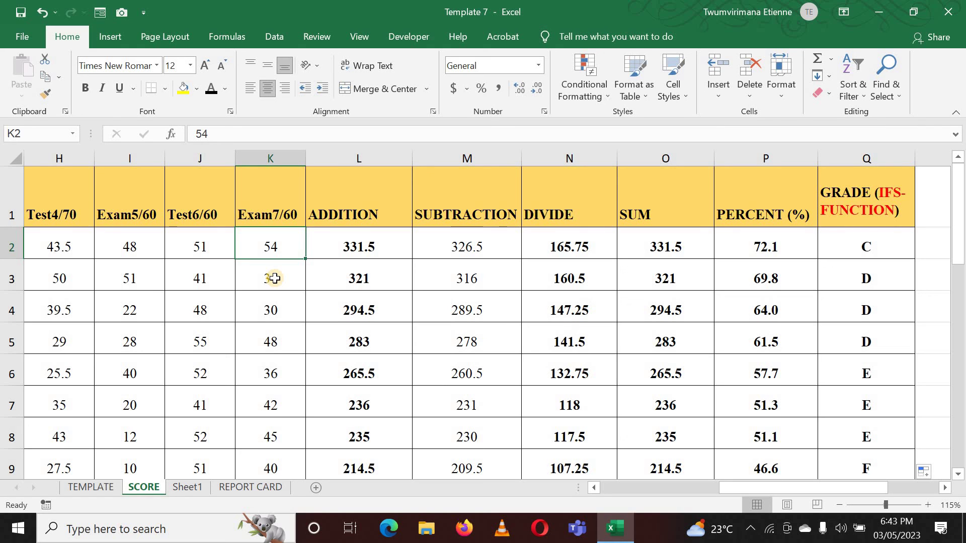
type("60")
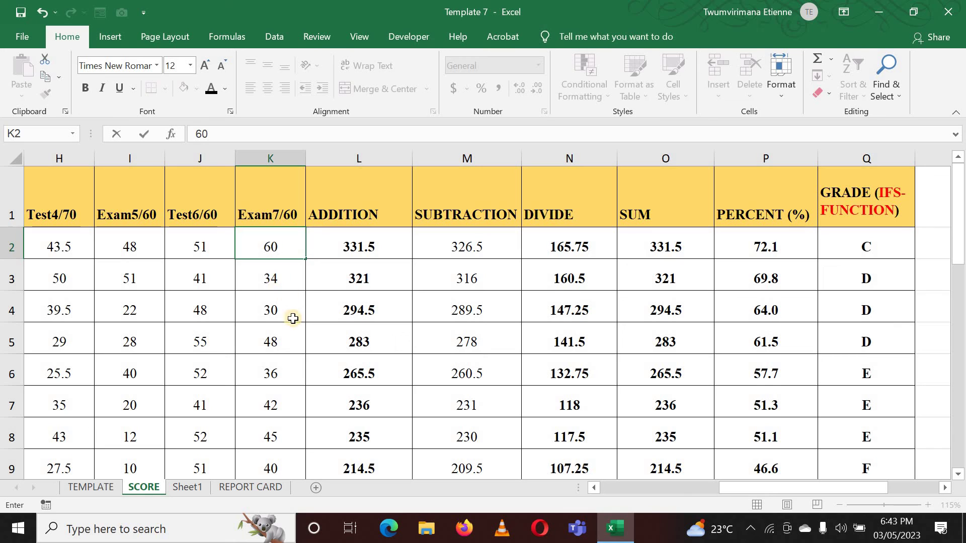
left_click(291, 315)
left_click(179, 248)
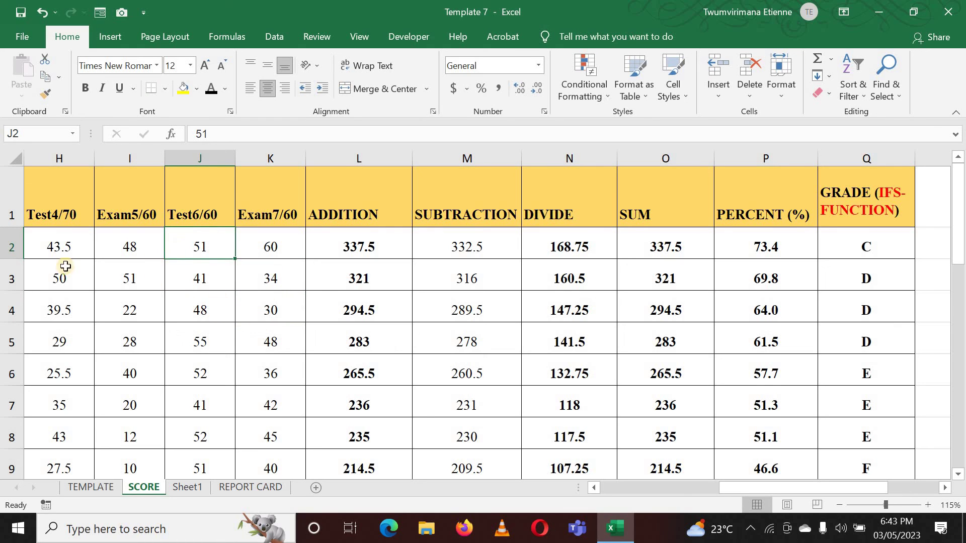
left_click(51, 253)
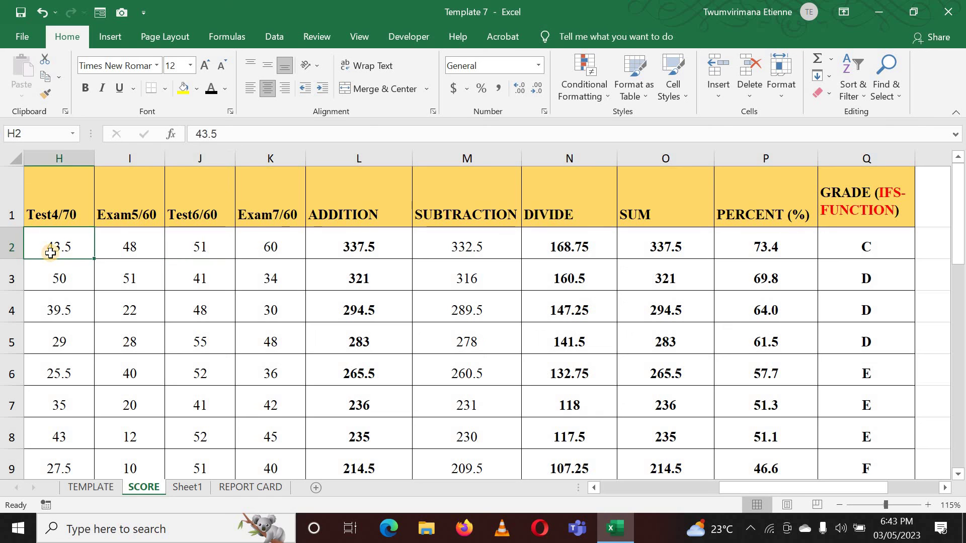
type("70")
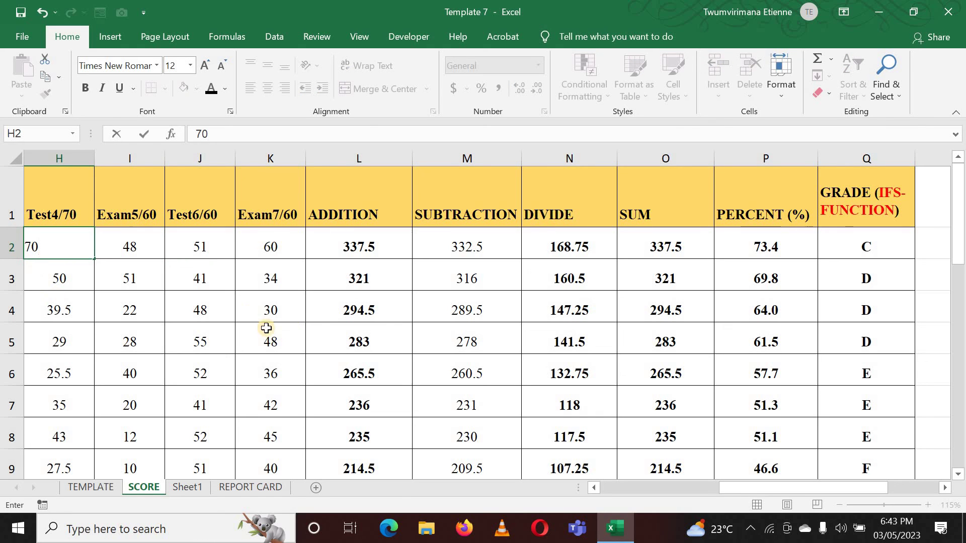
left_click(264, 327)
Change the first student's Test2 score to 45 and check the updated total and grade.
left_click_drag(714, 487, 661, 487)
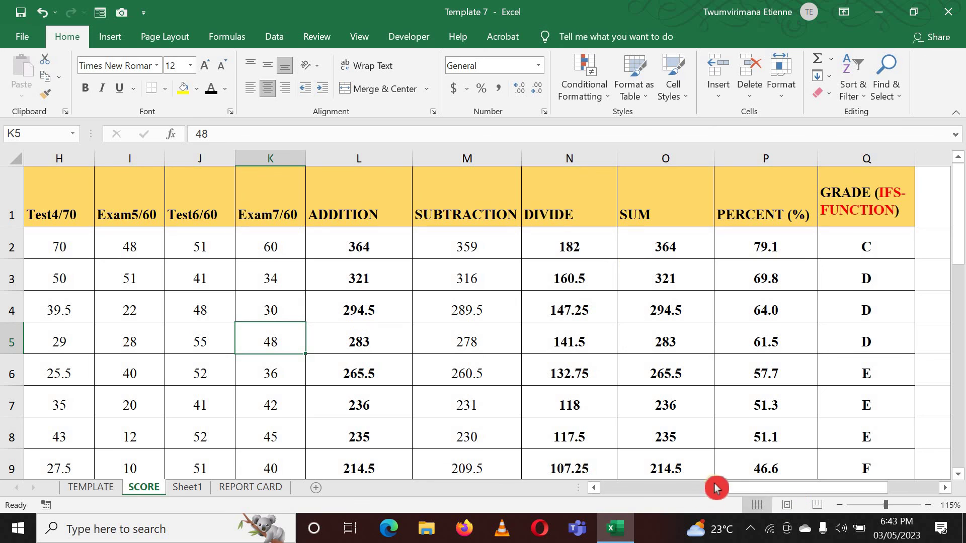
left_click(205, 246)
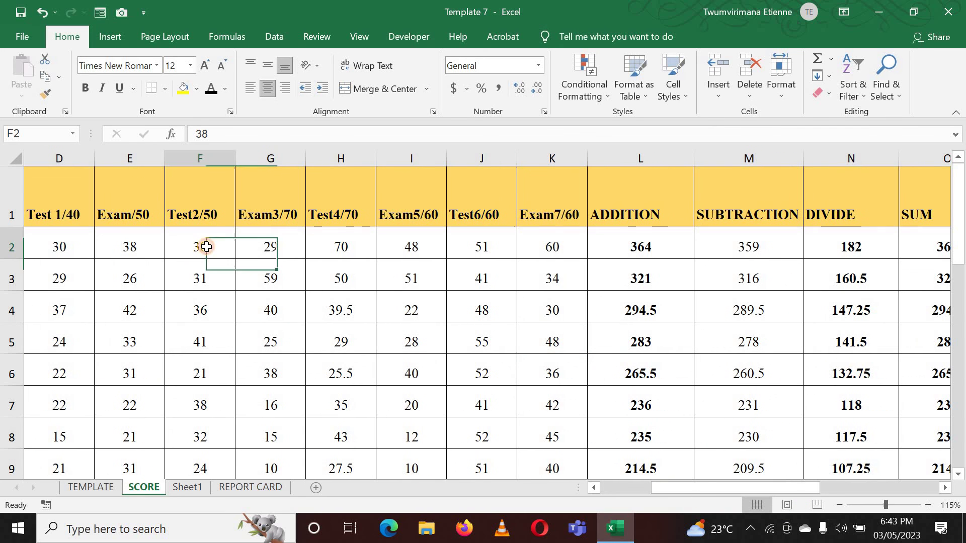
type("40")
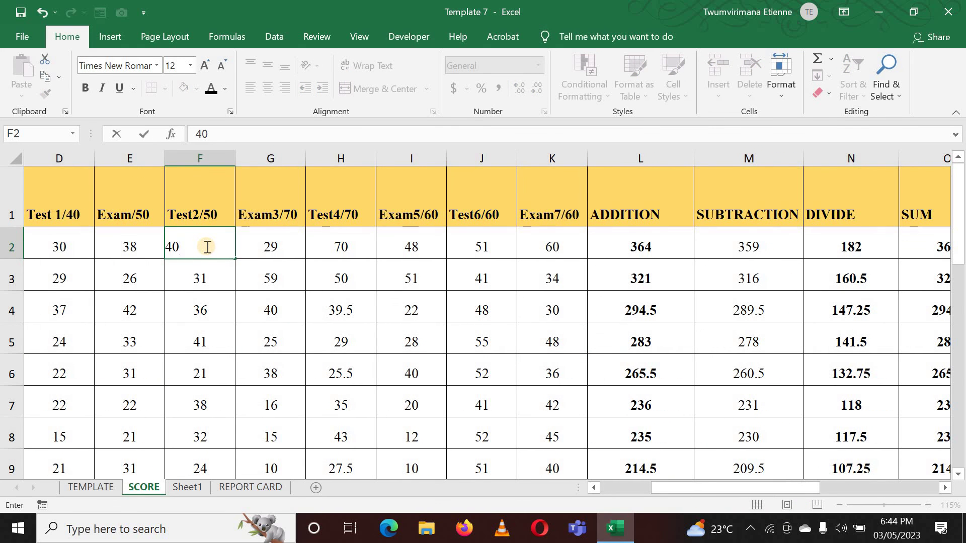
key("BackSpace")
key("BackSpace")
left_click(274, 299)
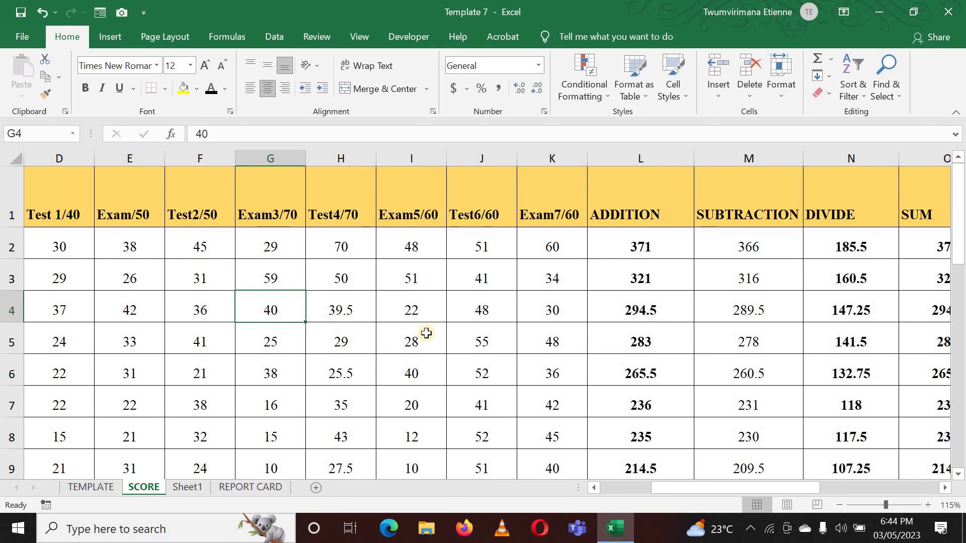
left_click_drag(686, 485, 788, 485)
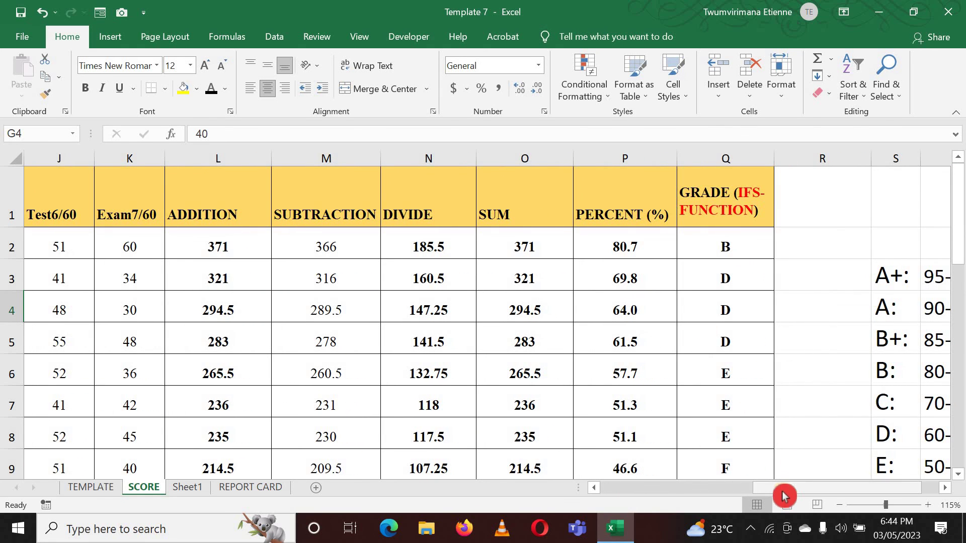
mouse_move(786, 488)
left_mouse_down()
mouse_move(626, 472)
mouse_move(424, 360)
left_mouse_up()
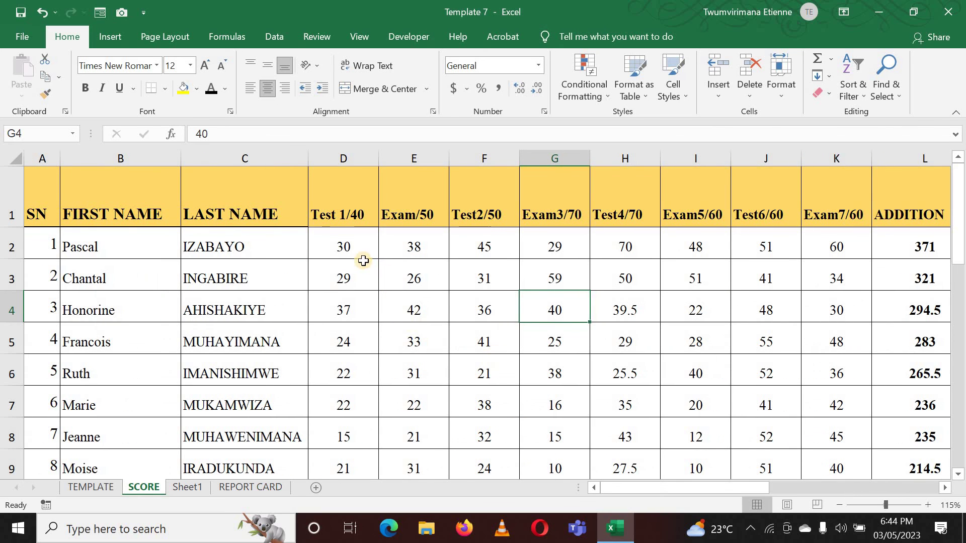
Enter 40 for Test 1, 45 for Exam/50 and 65 for Exam3 in row 2.
left_click(352, 248)
type("40")
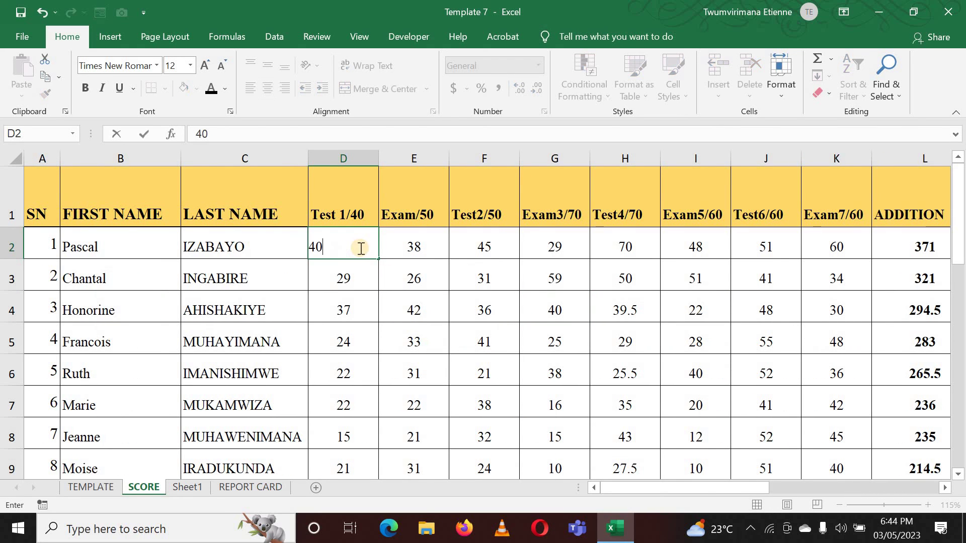
left_click(463, 296)
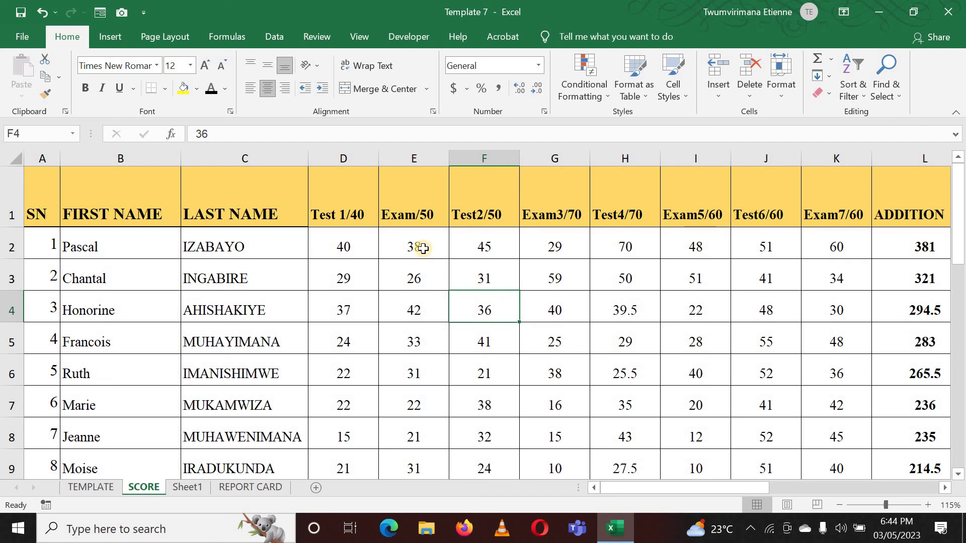
left_click(422, 249)
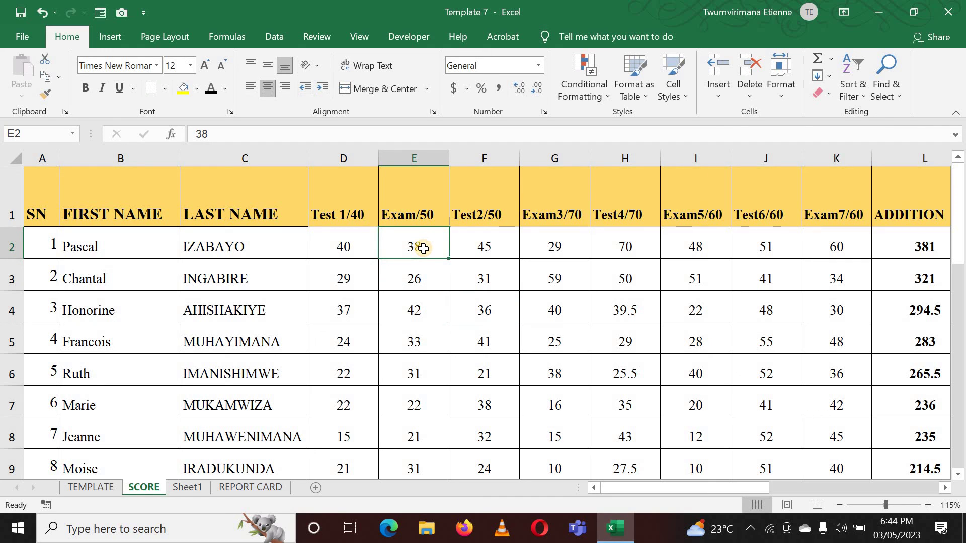
type("45")
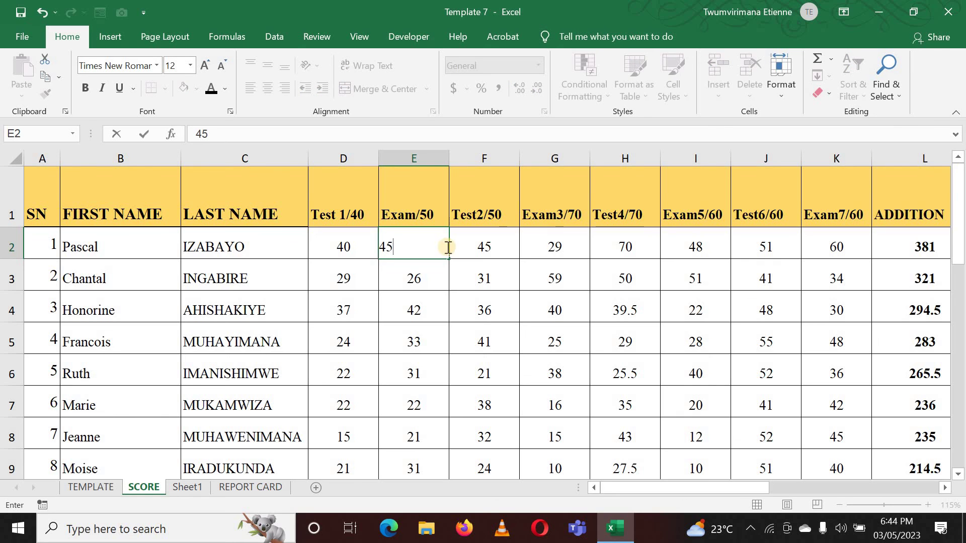
left_click(455, 360)
left_click(500, 252)
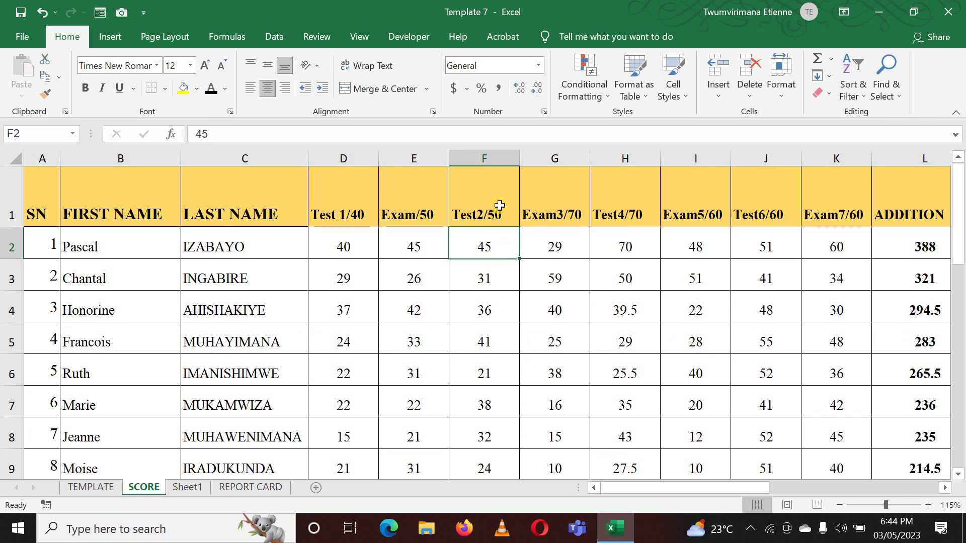
left_click(541, 245)
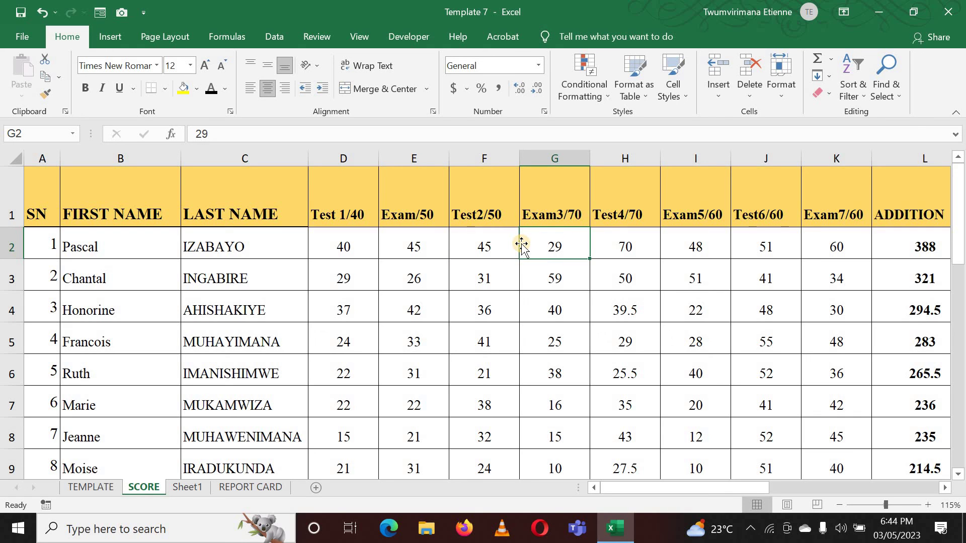
type("65")
left_click(677, 389)
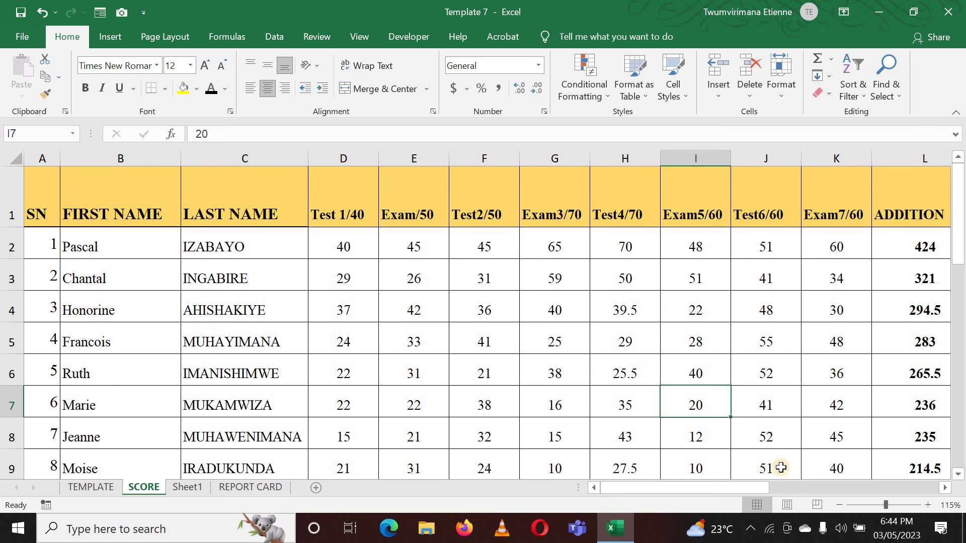
left_click_drag(753, 486, 903, 485)
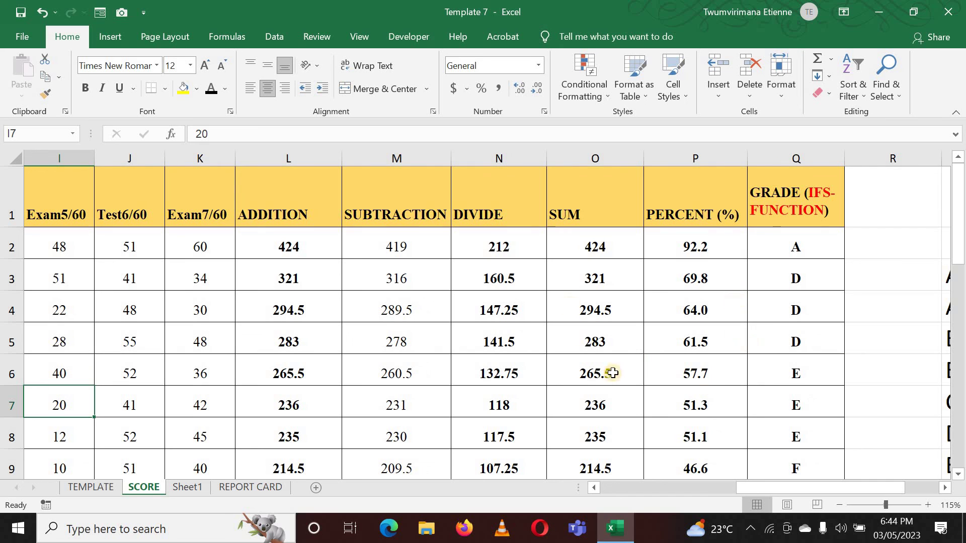
left_click_drag(759, 489, 669, 501)
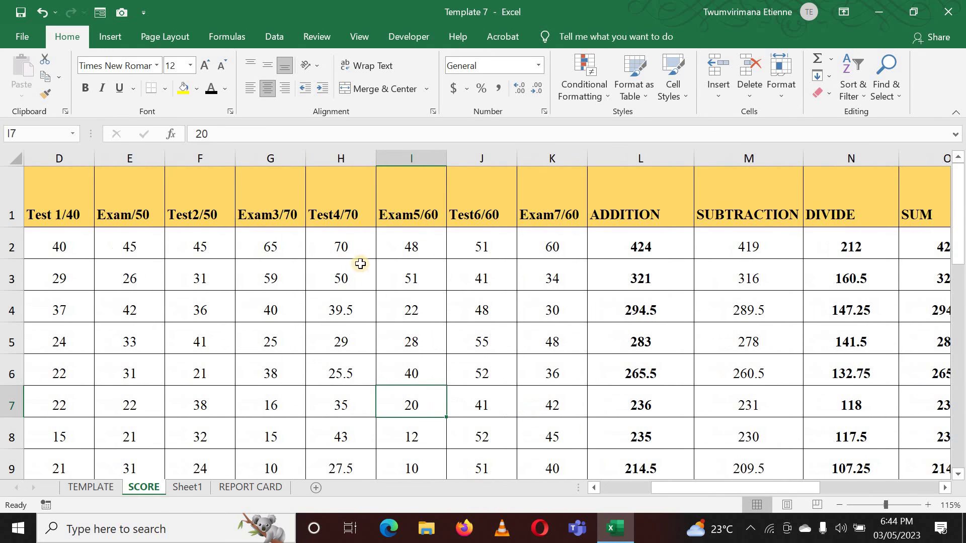
Set row 2's Exam5 to 57 and Exam3 to 70, then check the Grade column.
left_click(409, 244)
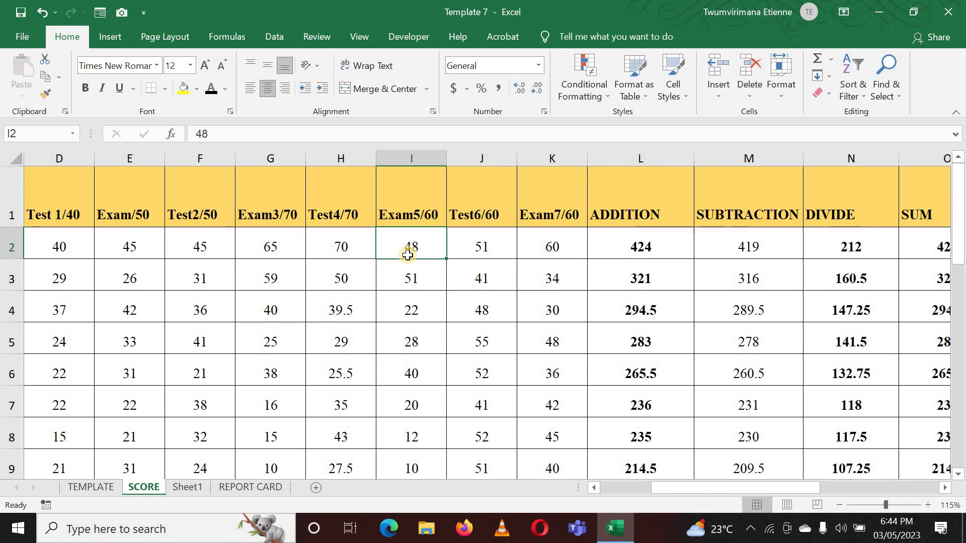
type("57")
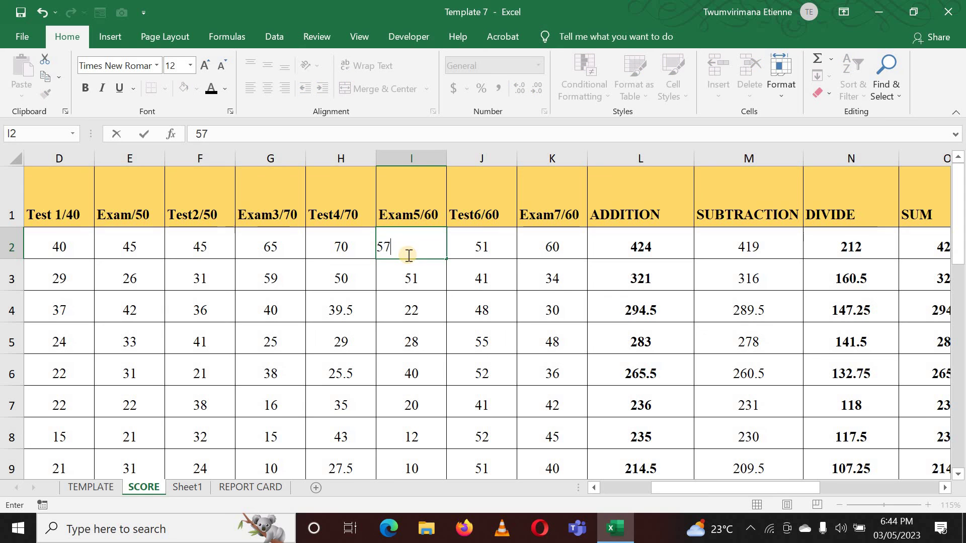
left_click(441, 317)
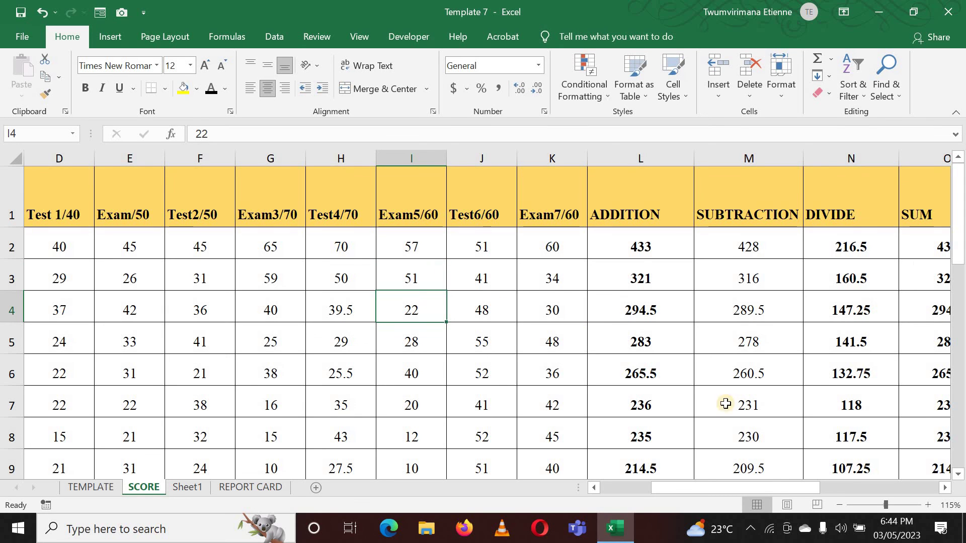
mouse_move(694, 488)
left_mouse_down()
mouse_move(807, 489)
mouse_move(639, 488)
left_mouse_up()
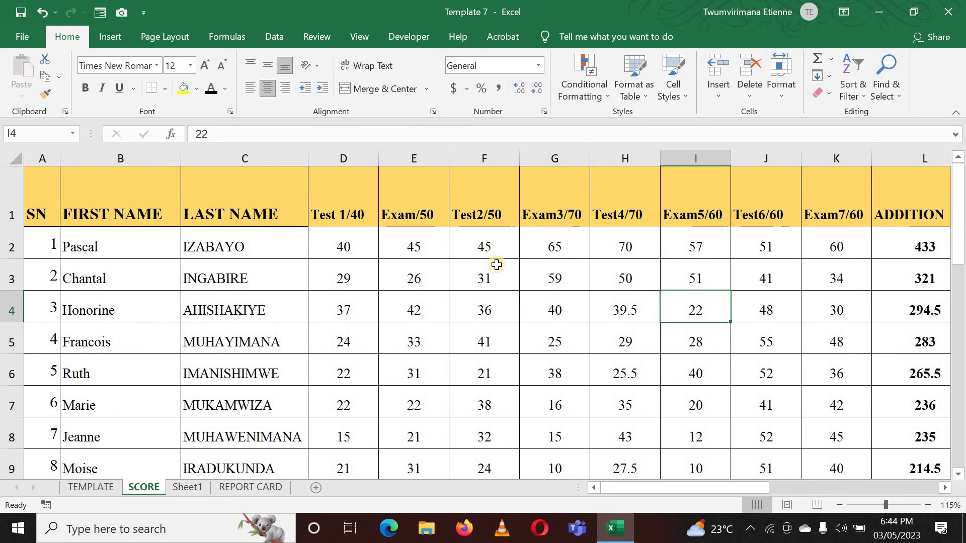
left_click(576, 248)
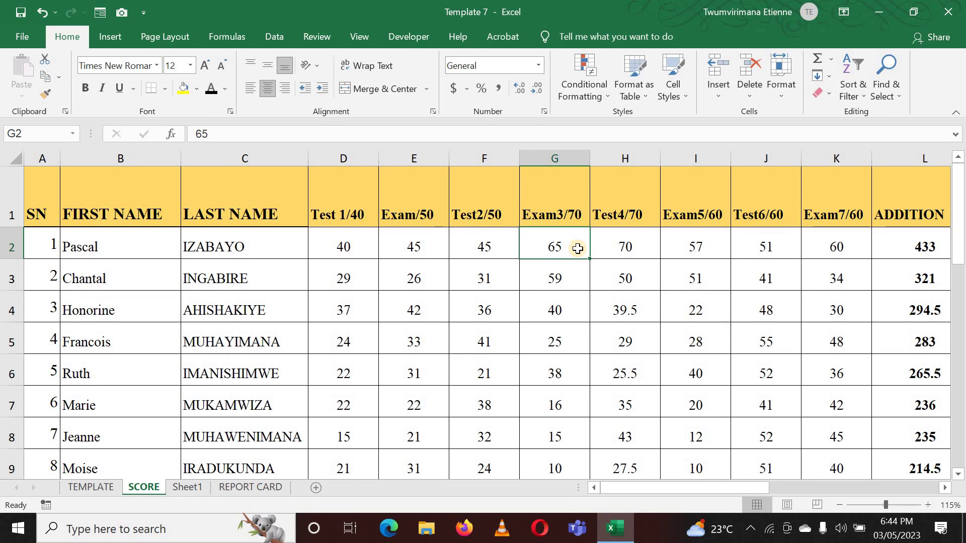
type("70")
left_click(584, 398)
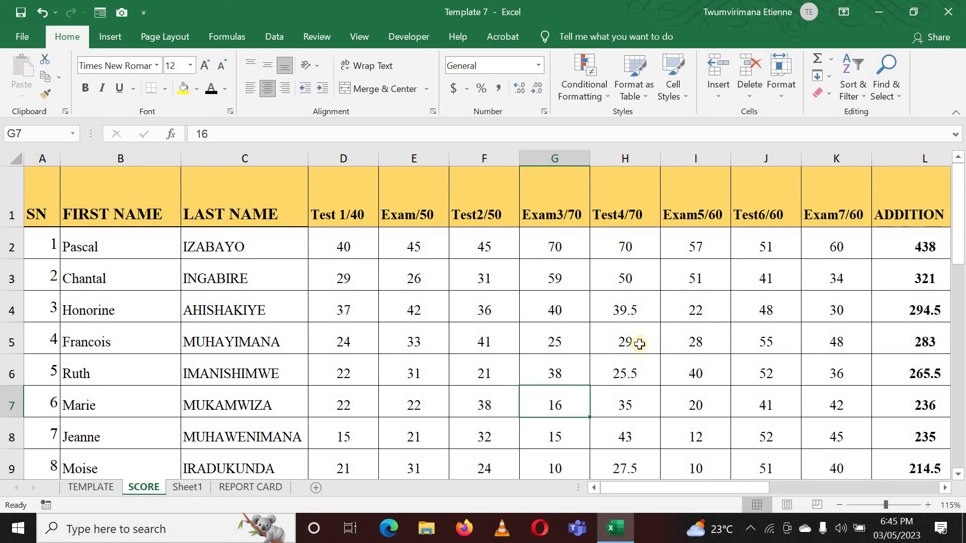
mouse_move(656, 487)
left_mouse_down()
mouse_move(755, 492)
mouse_move(765, 457)
left_mouse_up()
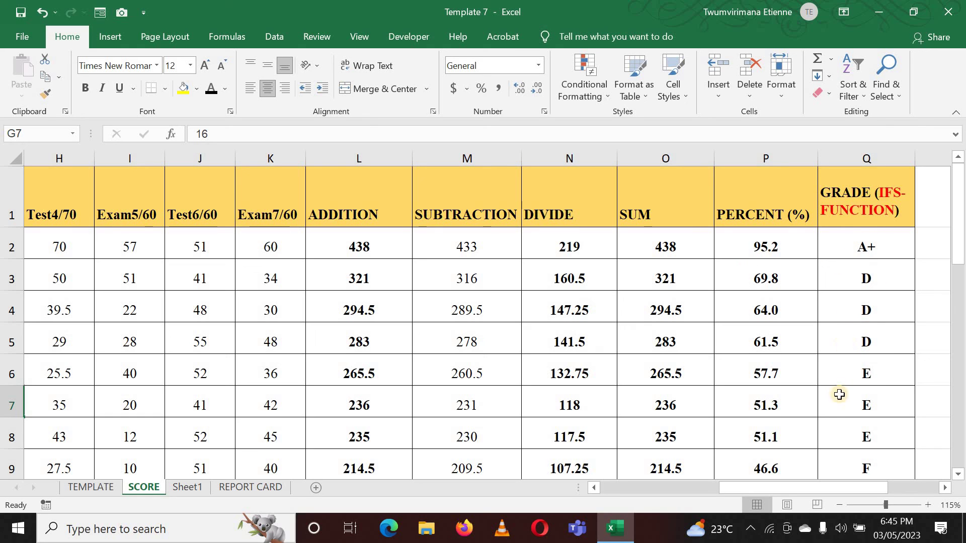
Enter 60 for row 7's Exam7 score and 59 for its Test6 score.
left_click_drag(836, 488, 870, 488)
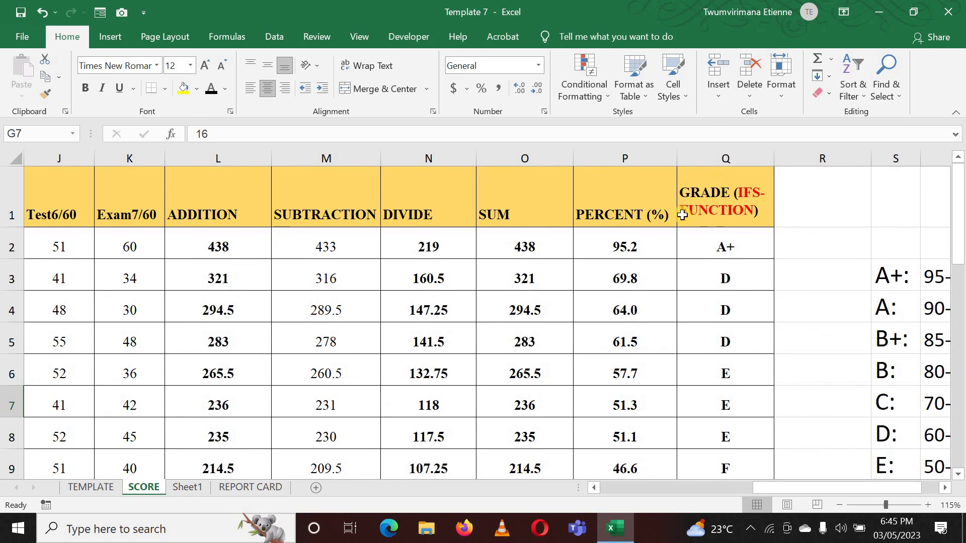
scroll(682, 215, "down", 2)
scroll(682, 215, "up", 2)
scroll(644, 214, "down", 3)
scroll(606, 213, "up", 3)
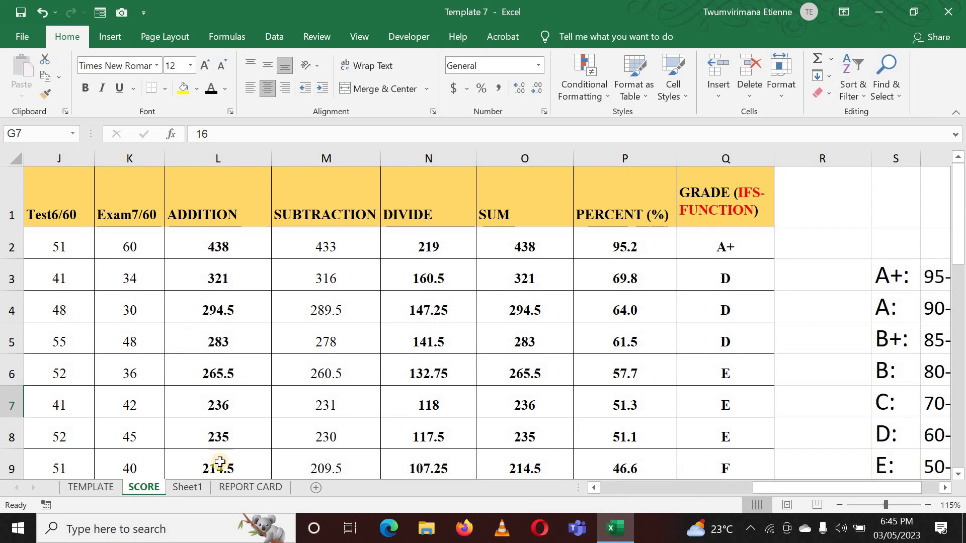
left_click(109, 413)
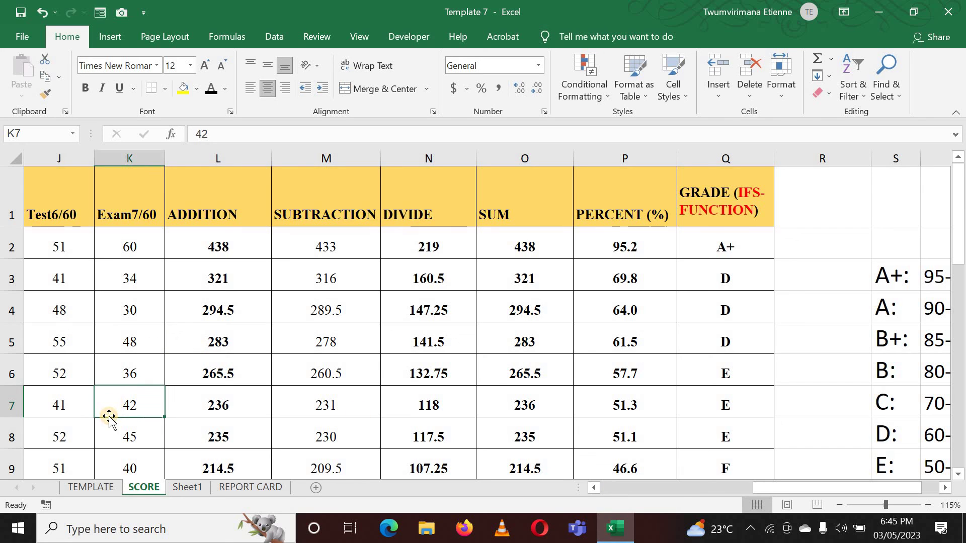
type("60")
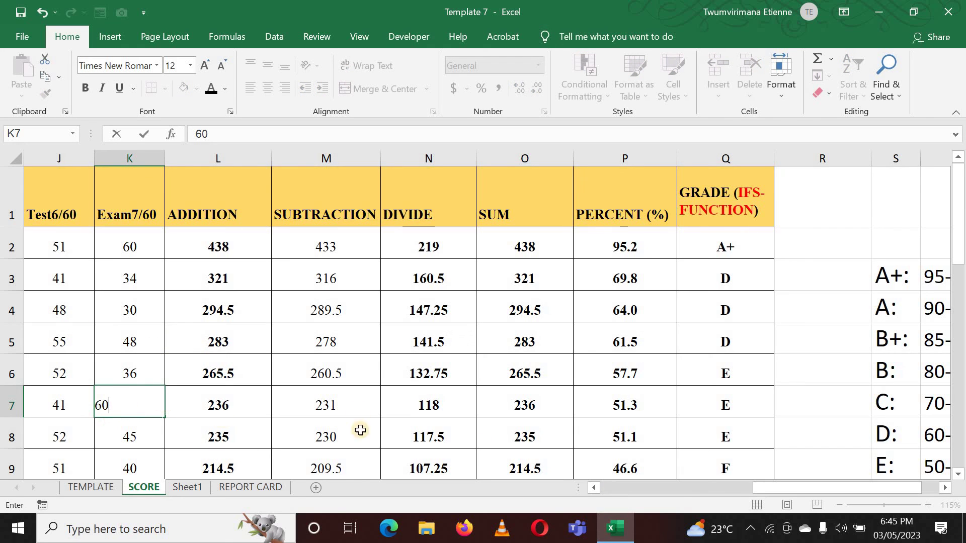
left_click(854, 426)
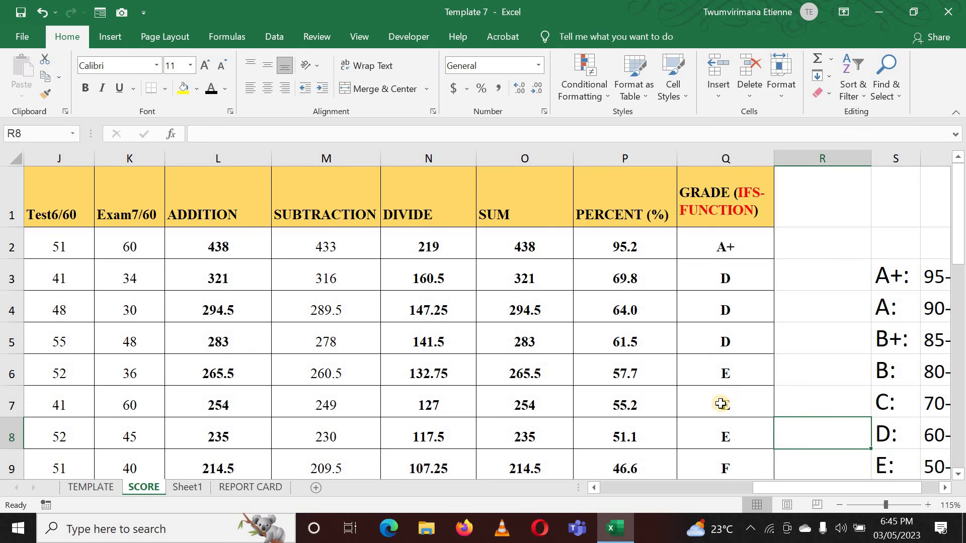
left_click(67, 403)
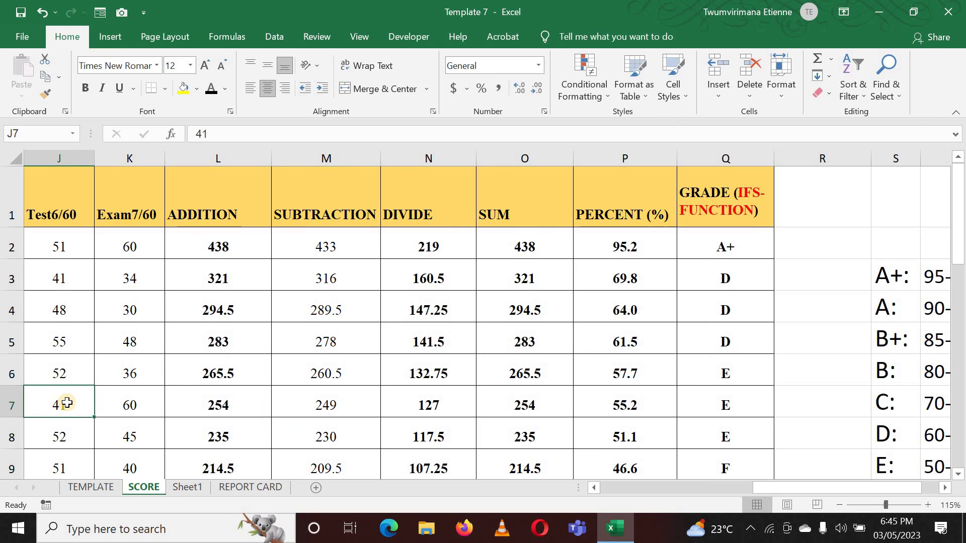
type("59")
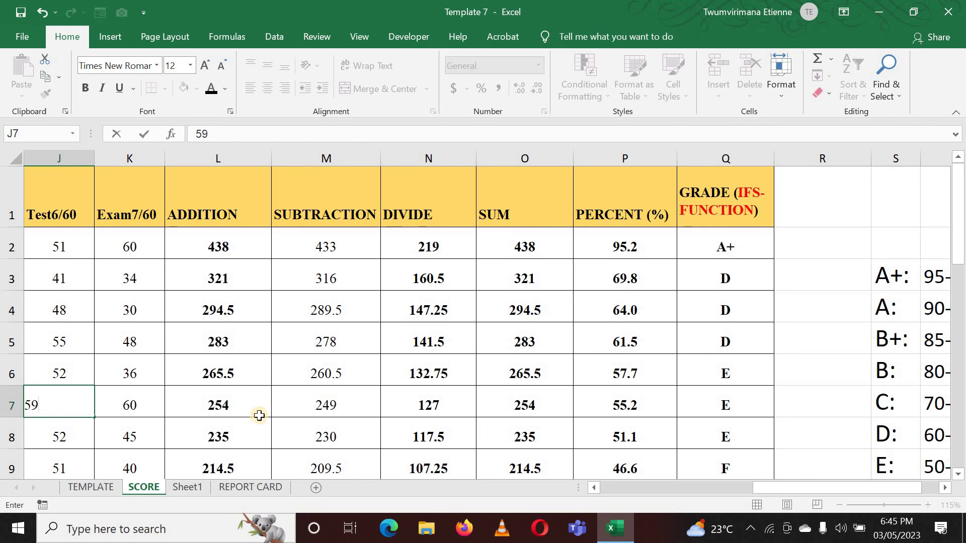
left_click(200, 416)
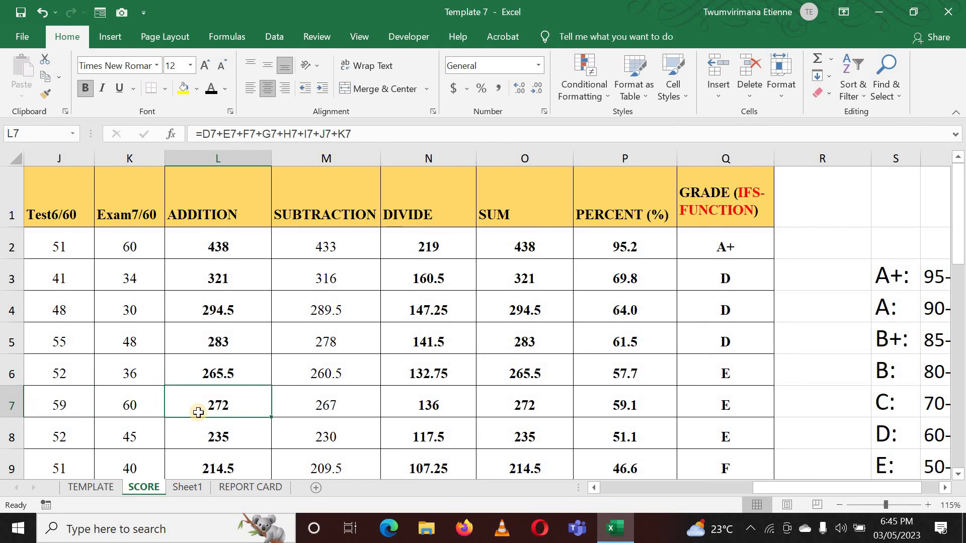
Set row 7's Exam5 score to 55 and inspect the IFS grade formulas in Q7 and Q8.
left_click(71, 410)
key("Left")
key("Left")
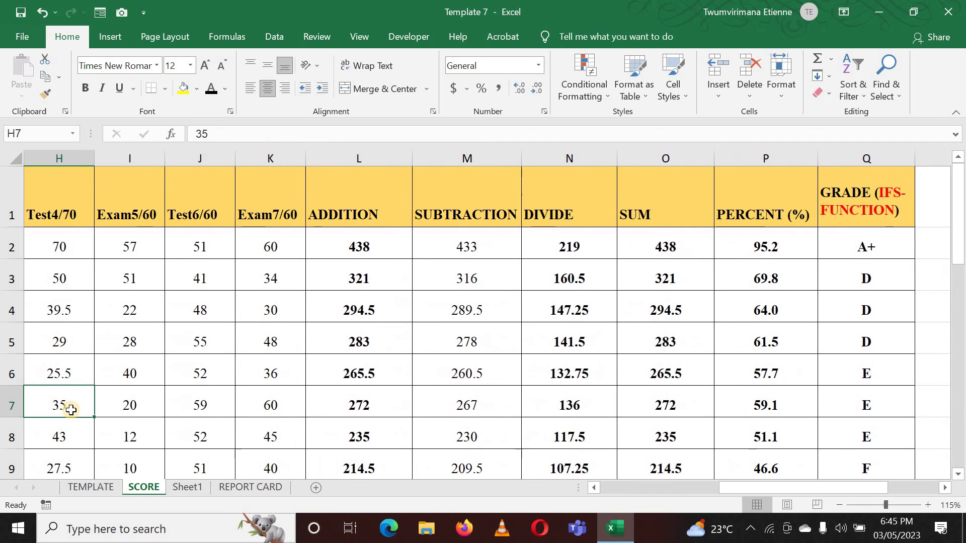
left_click(129, 391)
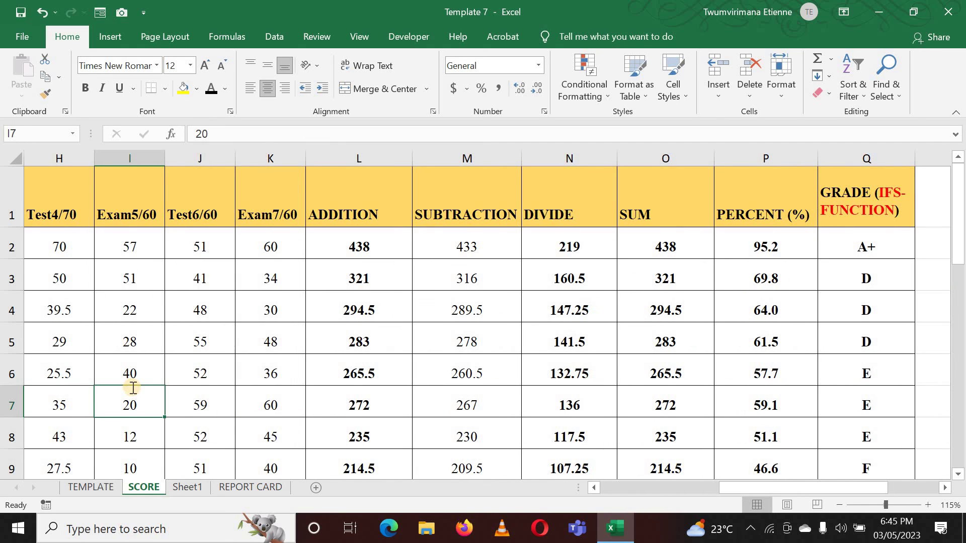
type("55")
left_click(373, 443)
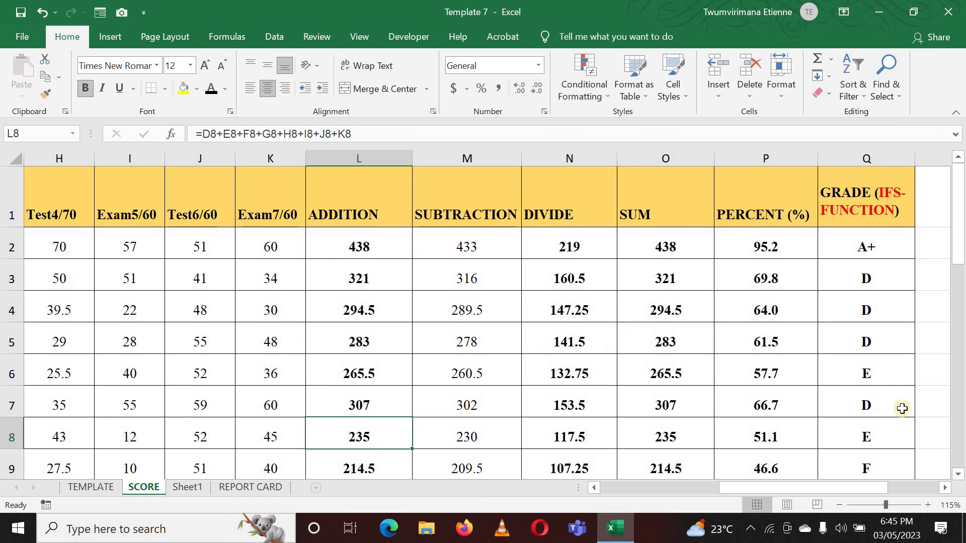
left_click(880, 408)
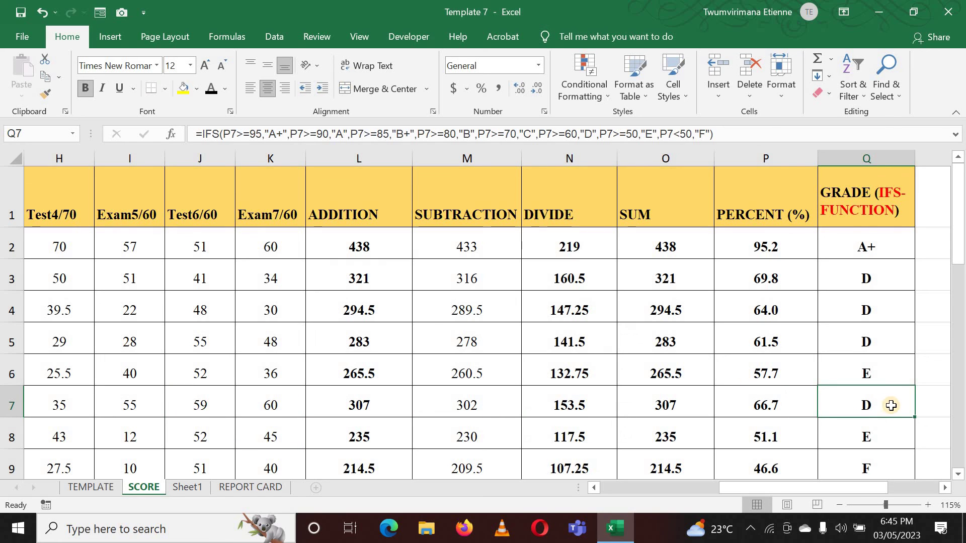
left_click(826, 436)
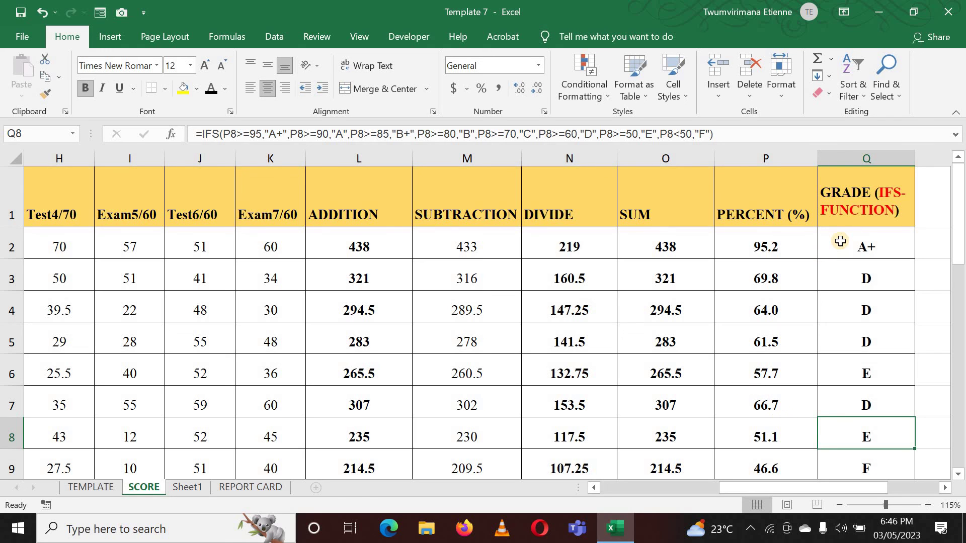
mouse_move(767, 489)
left_mouse_down()
mouse_move(706, 506)
mouse_move(831, 468)
left_mouse_up()
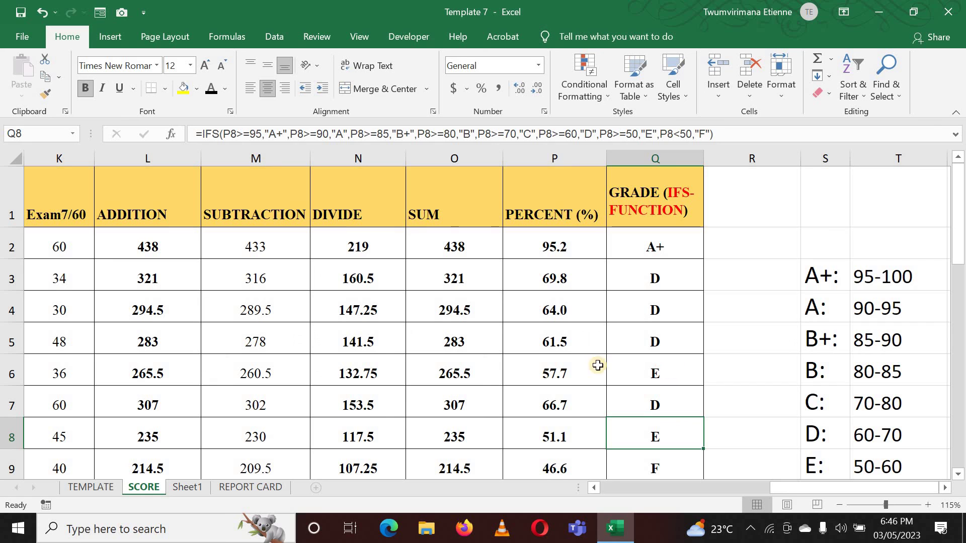
left_click(466, 367)
left_click(348, 371)
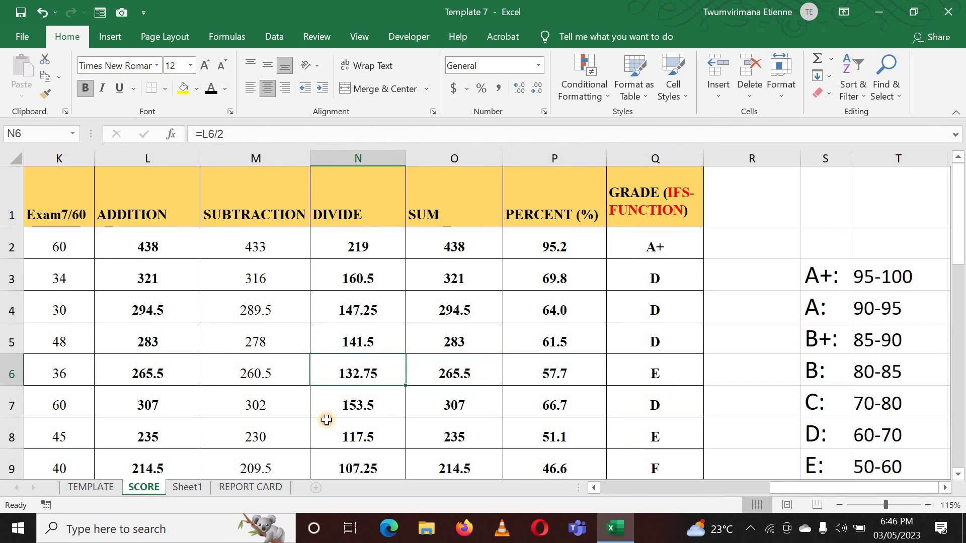
left_click(327, 420)
left_click(254, 433)
left_click(168, 429)
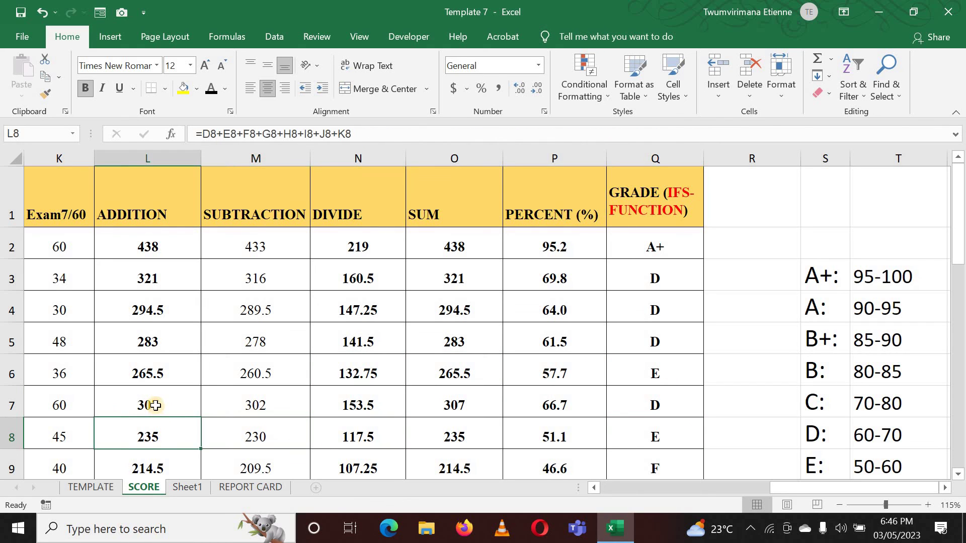
left_click(164, 402)
left_click(357, 410)
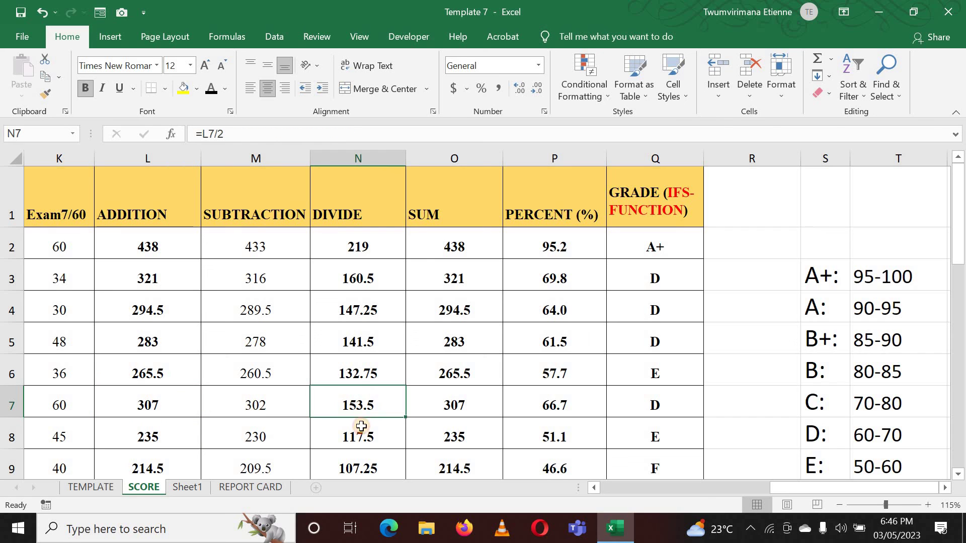
left_click(357, 431)
left_click(358, 410)
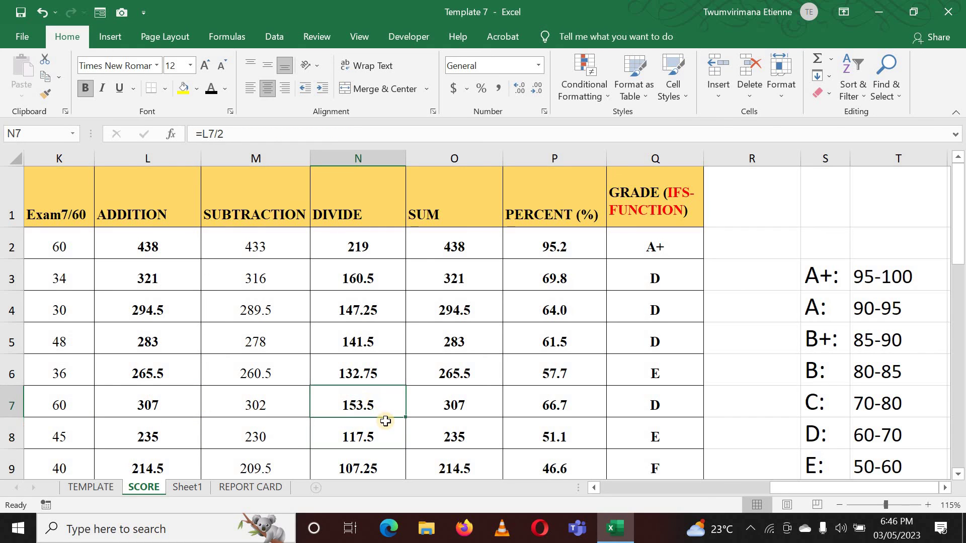
left_click(385, 433)
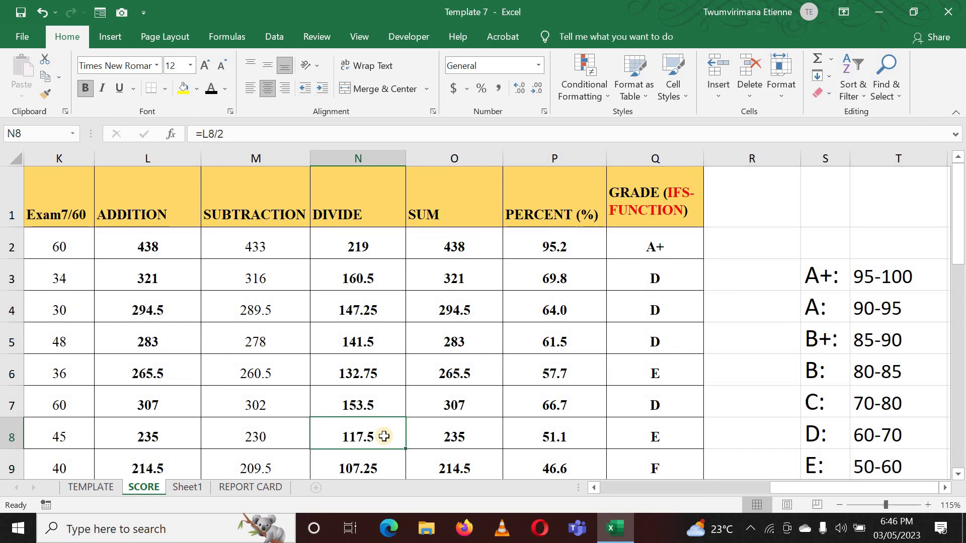